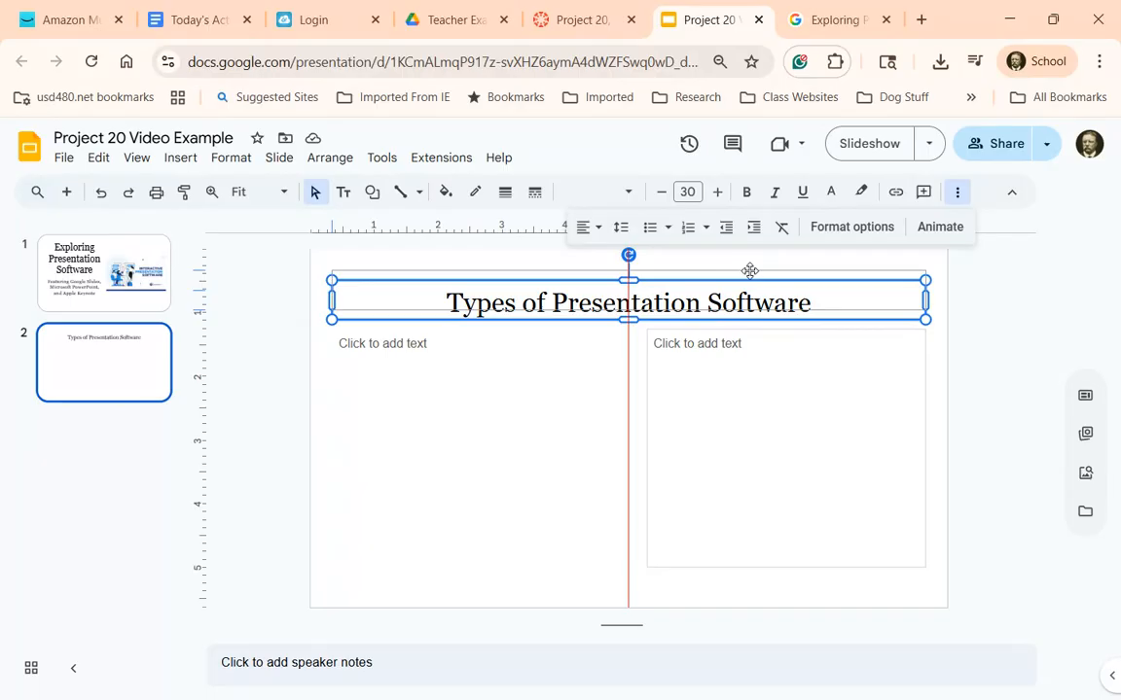
Step: Move the slide 2 title up to the slide's upper edge and delete the empty right-hand text placeholder
left_click_drag(749, 269, 748, 250)
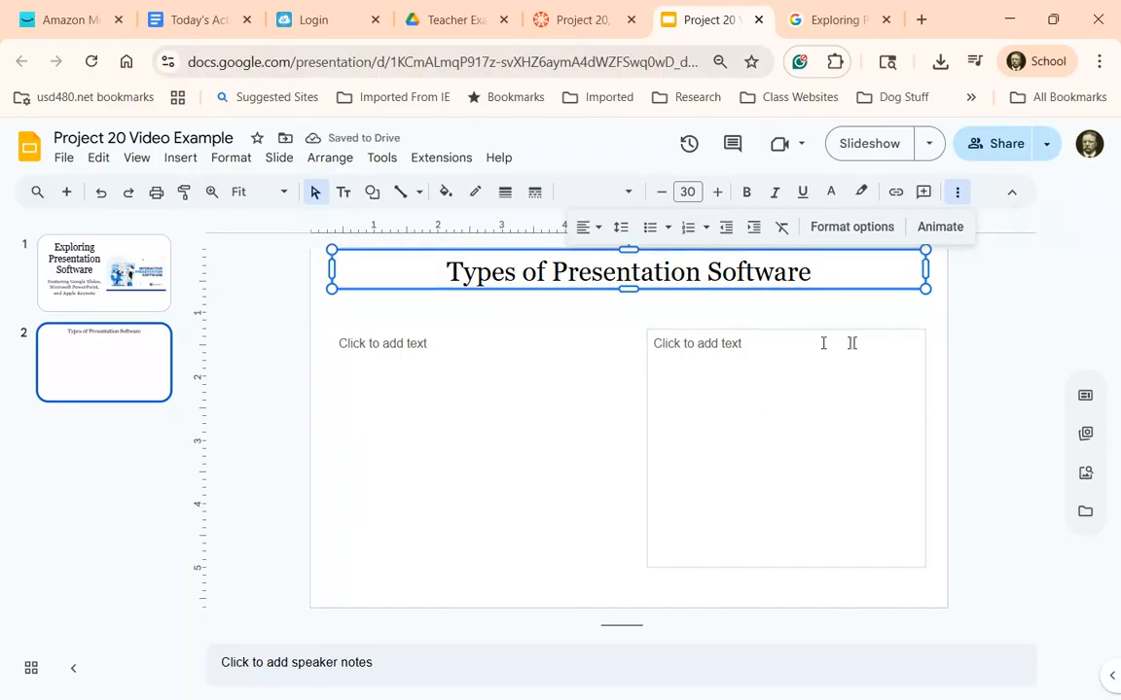
left_click(712, 328)
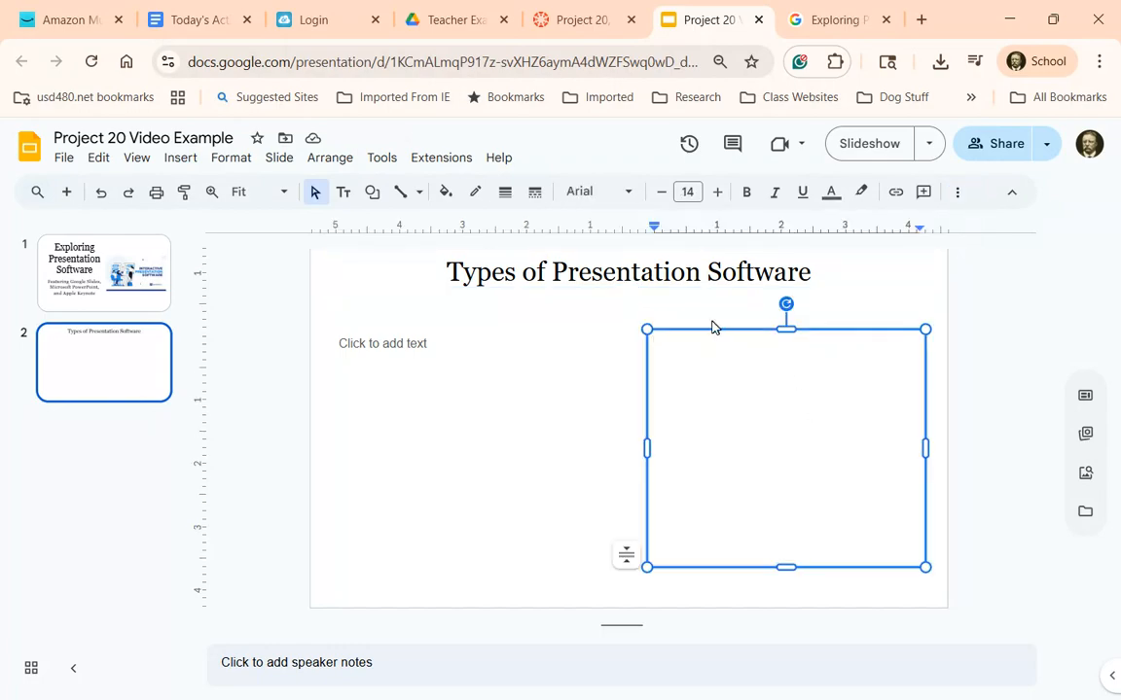
left_click(719, 328)
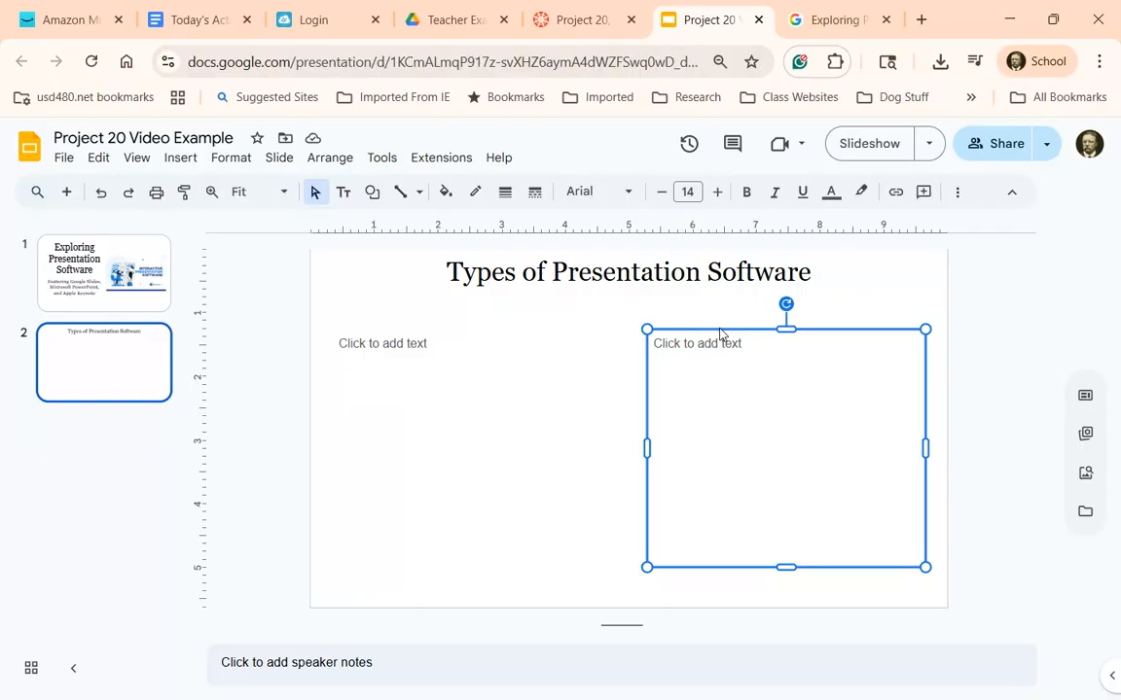
key("Delete")
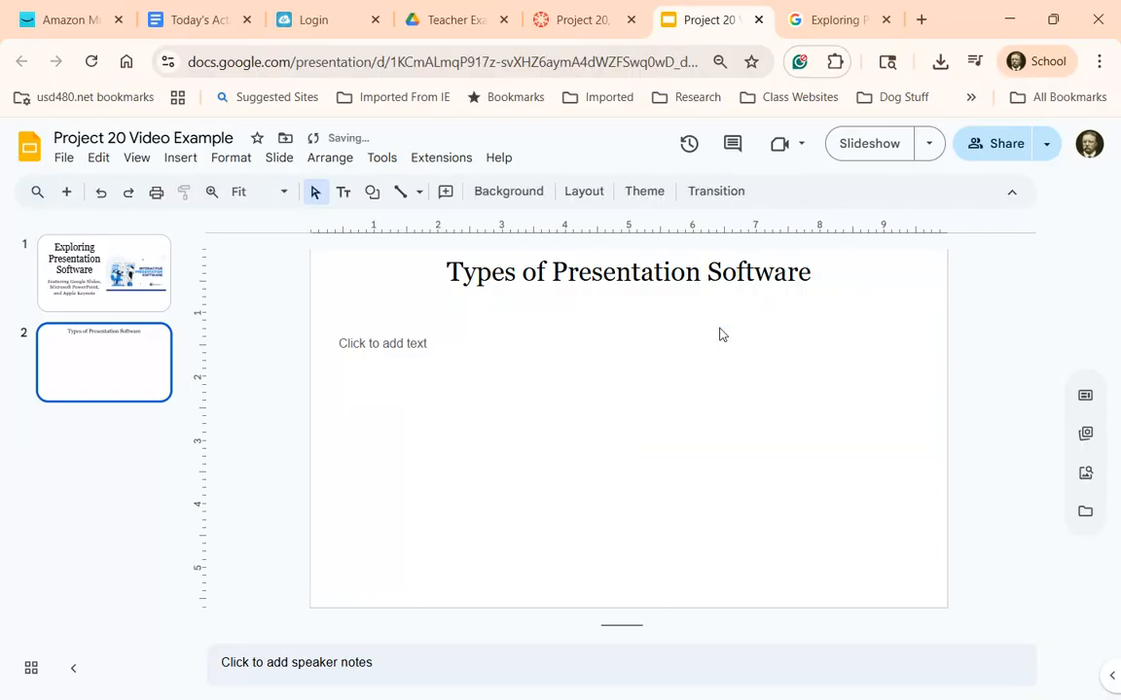
Step: Extend the remaining text placeholder upward to just below the title and downward to the slide's lower edge
left_click(437, 433)
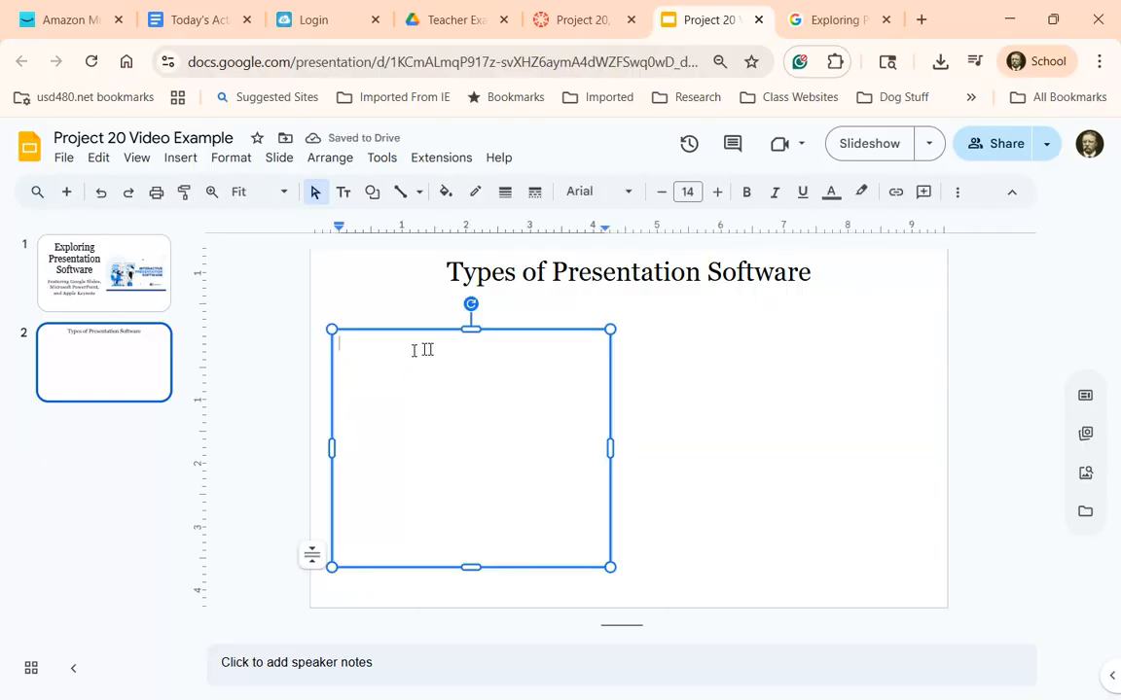
left_click_drag(471, 327, 469, 289)
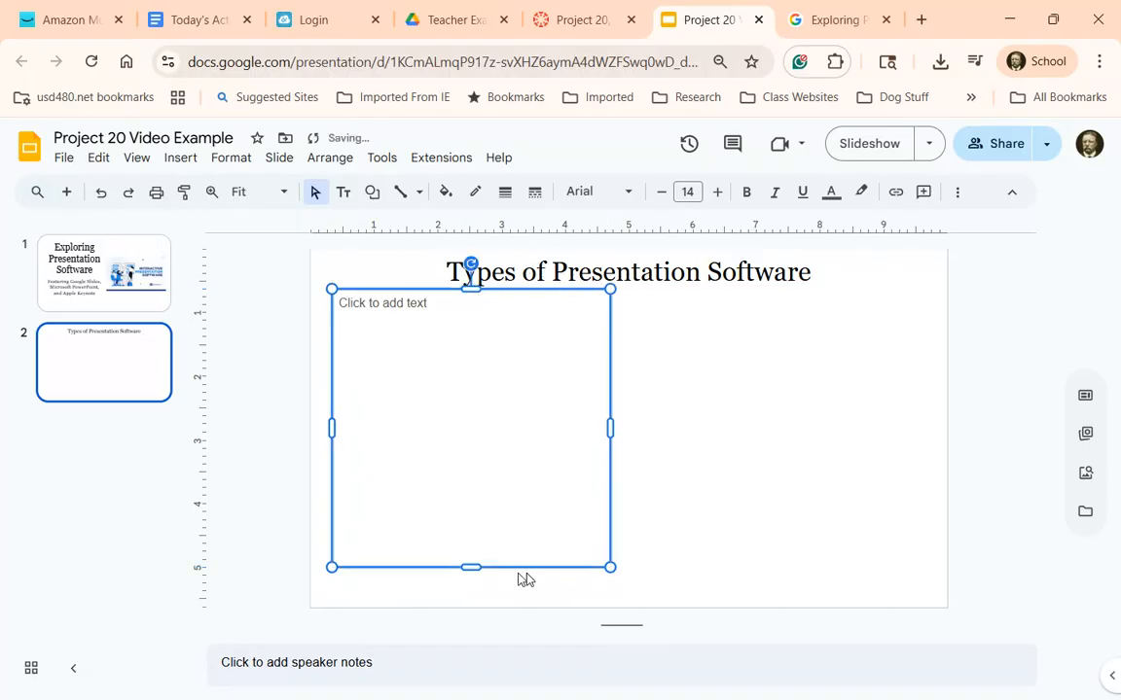
left_click_drag(471, 570, 476, 605)
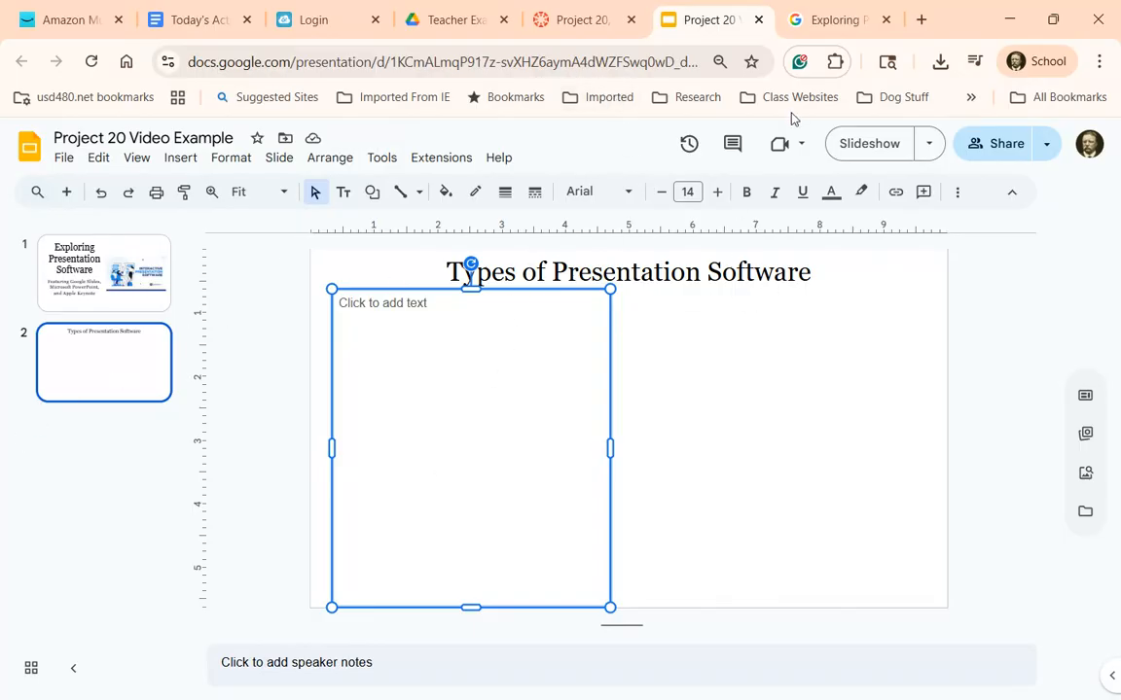
Step: Copy the text from "Presentation software is a dynamic tool" through "today's market." on the Canvas assignment page and paste it into the slide's text placeholder
left_click(582, 23)
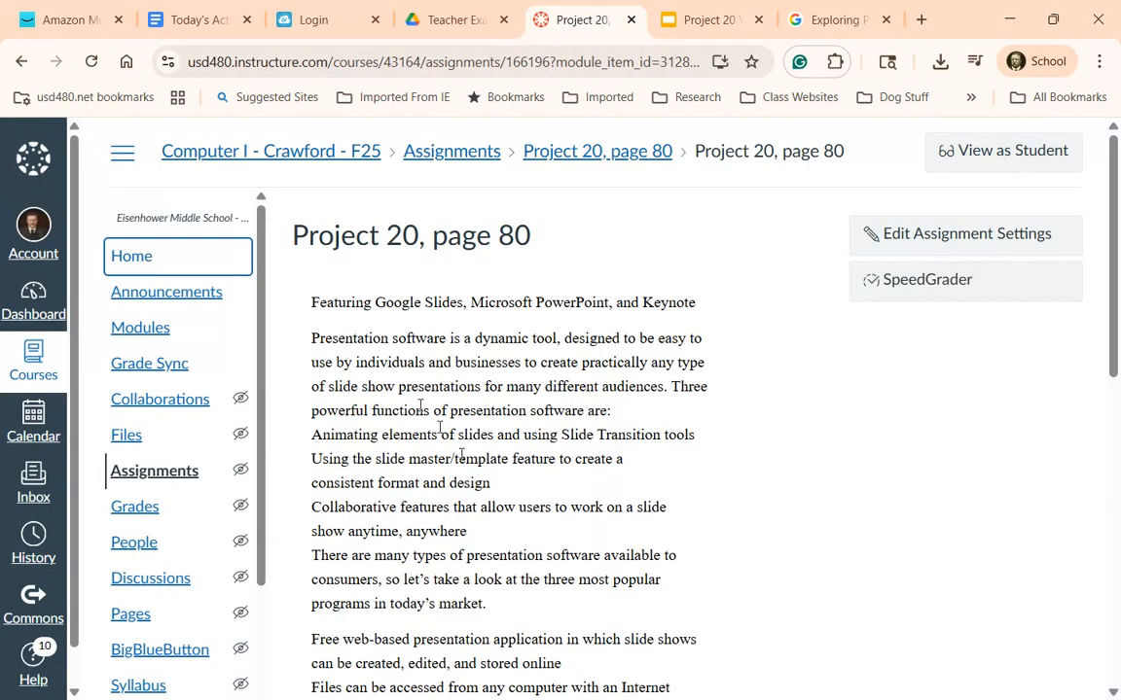
left_click_drag(311, 341, 502, 609)
key("ctrl+c")
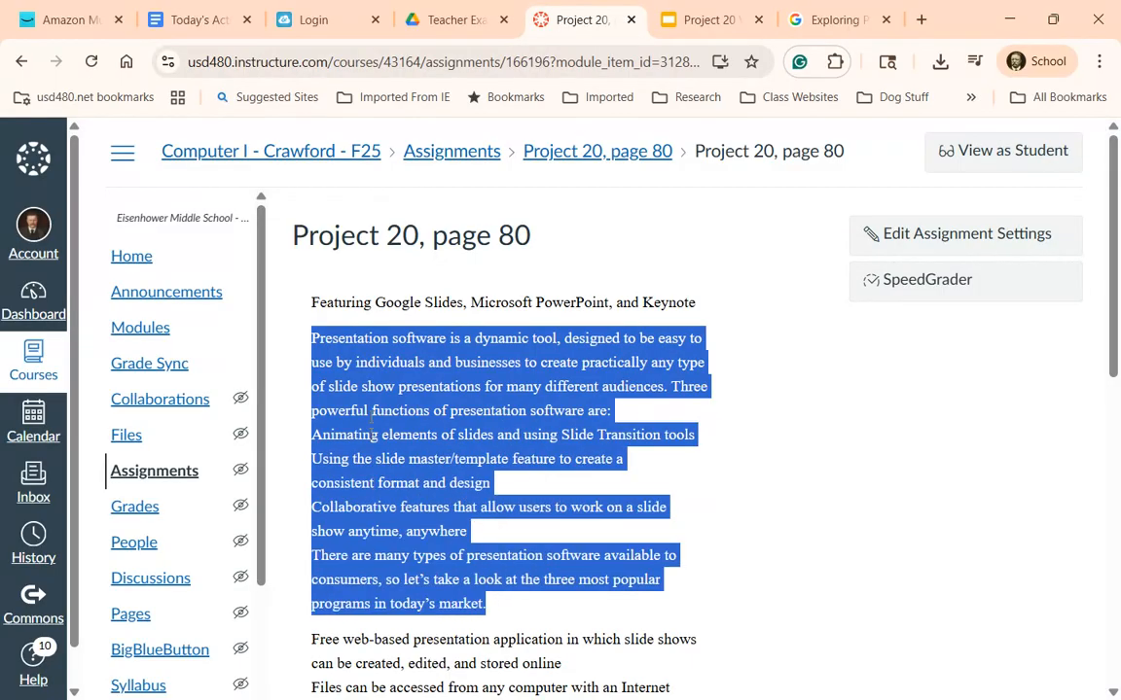
left_click(696, 21)
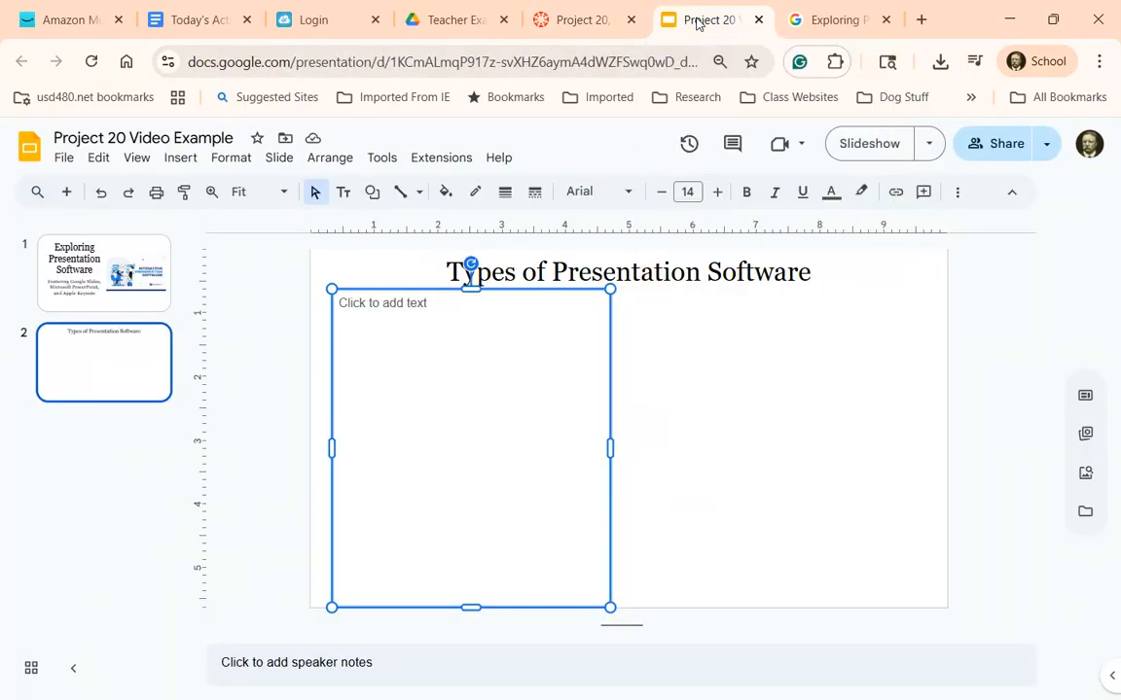
left_click(387, 337)
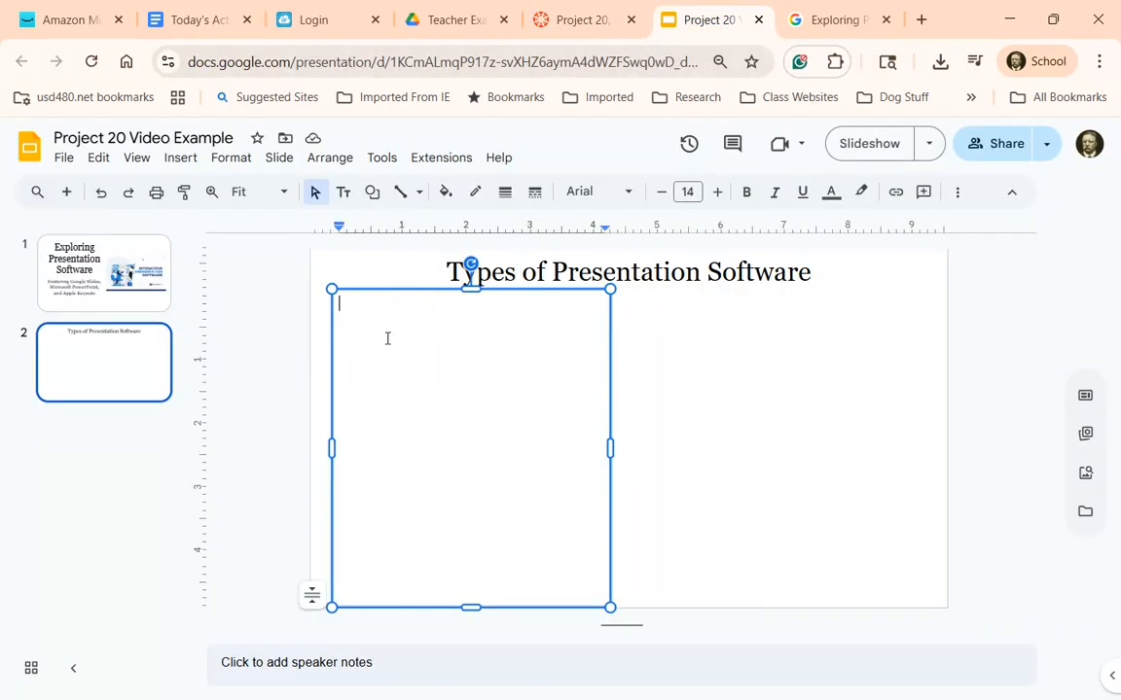
key("ctrl+v")
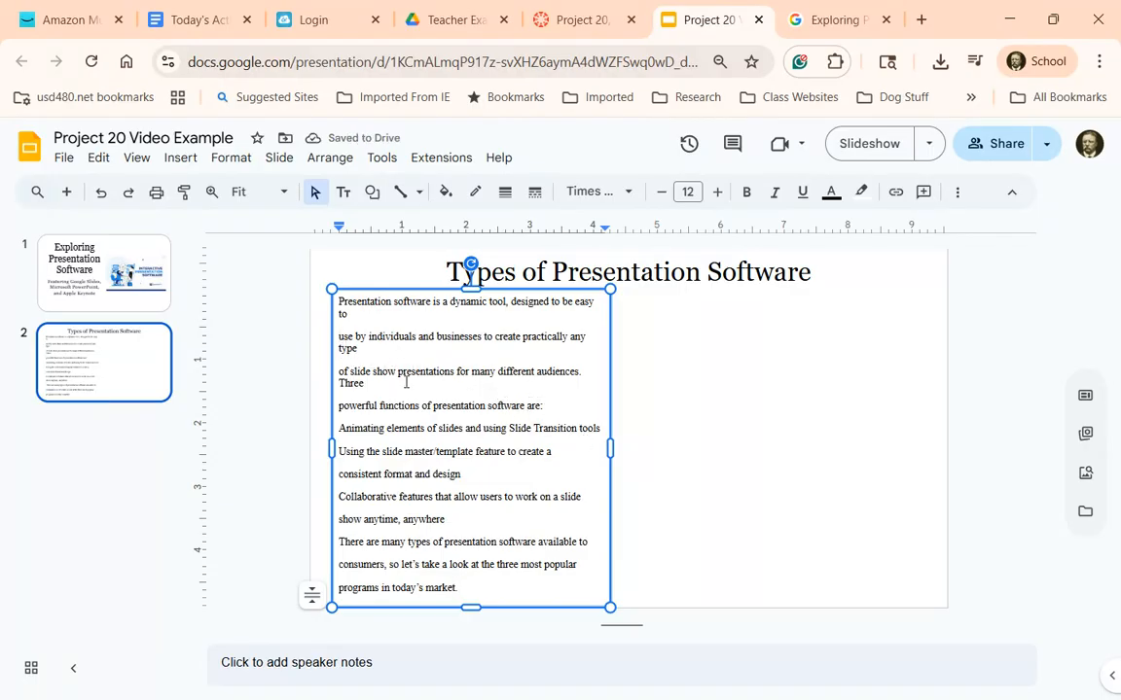
Step: Remove the stray line breaks in the opening paragraph so it runs continuously through "presentation software are:"
key("BackSpace")
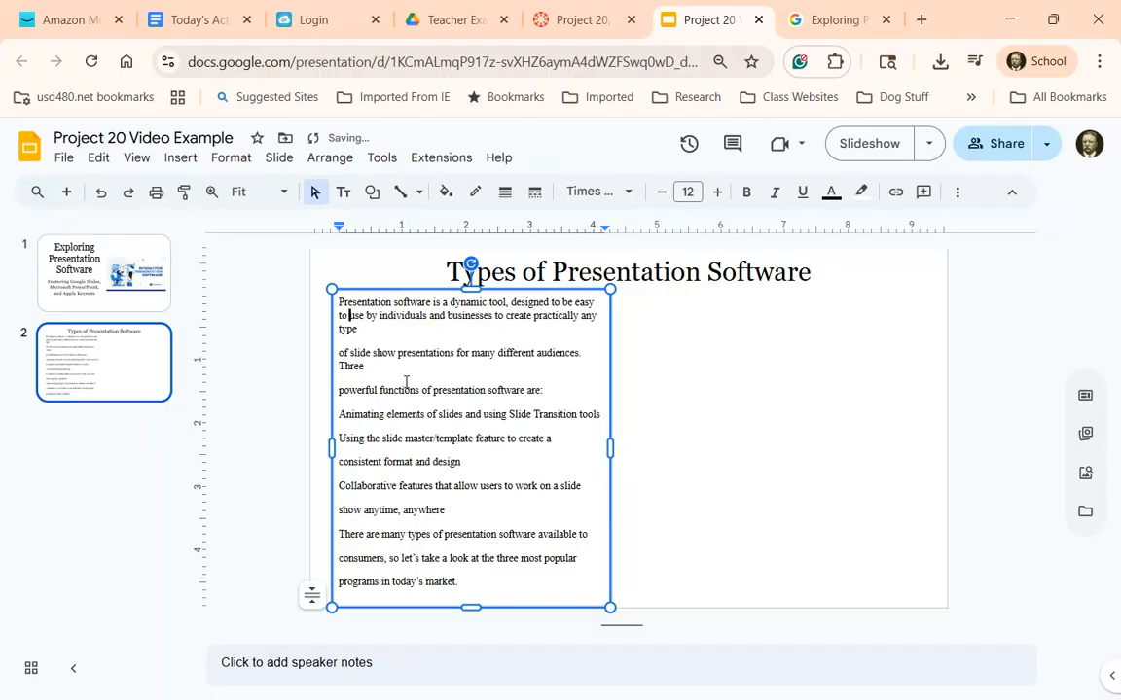
key("Left")
key("BackSpace")
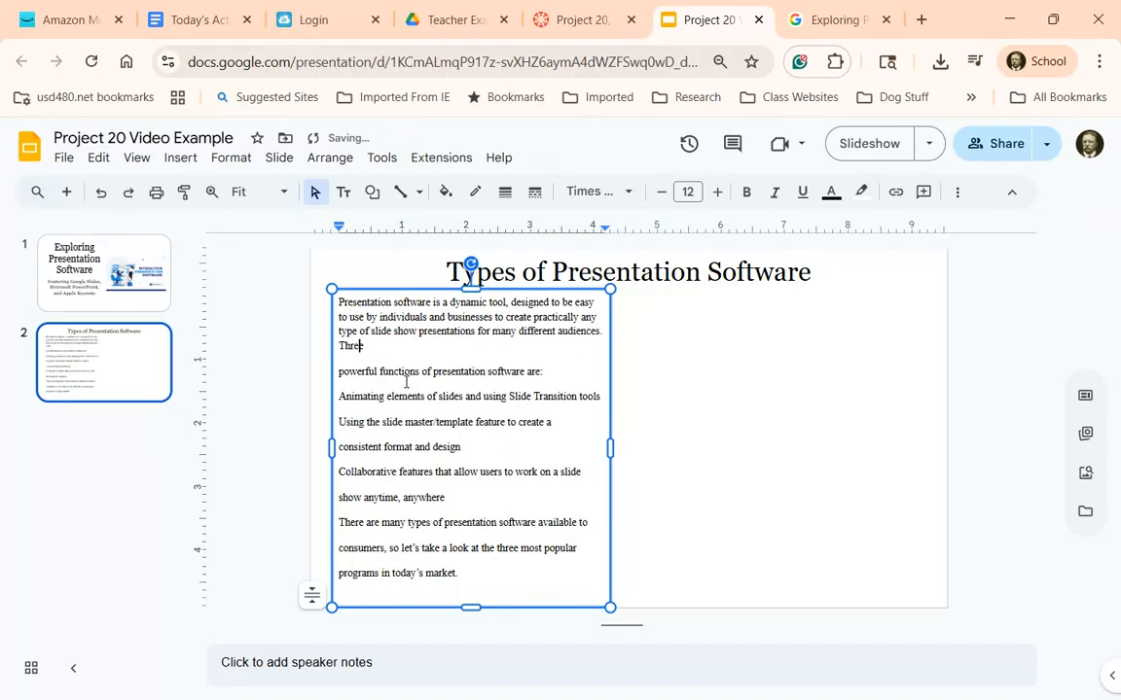
key("BackSpace")
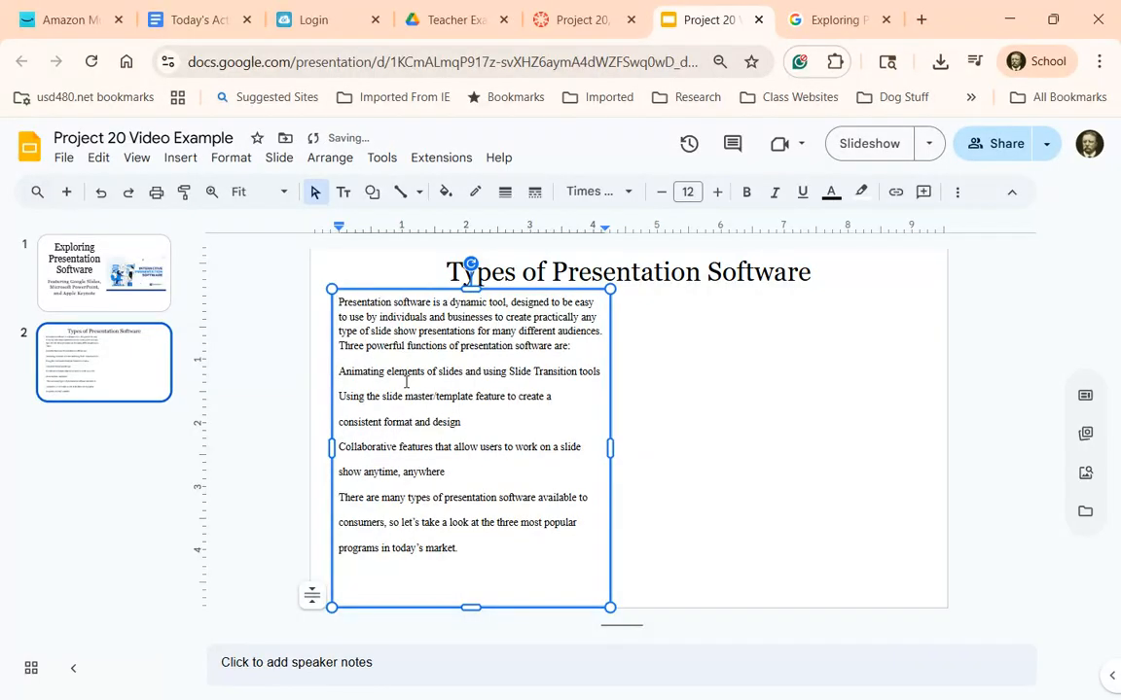
Step: Join the split lines of the "Using the slide master/template" and "Collaborative features" items
key("Down")
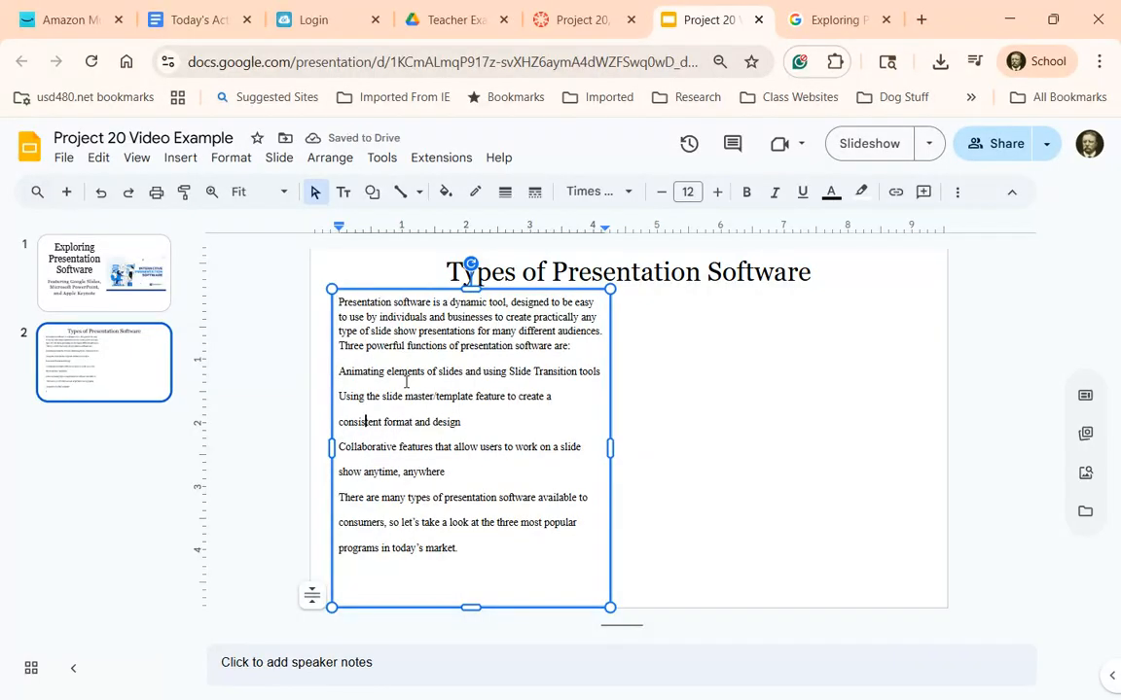
key("Up")
key("BackSpace")
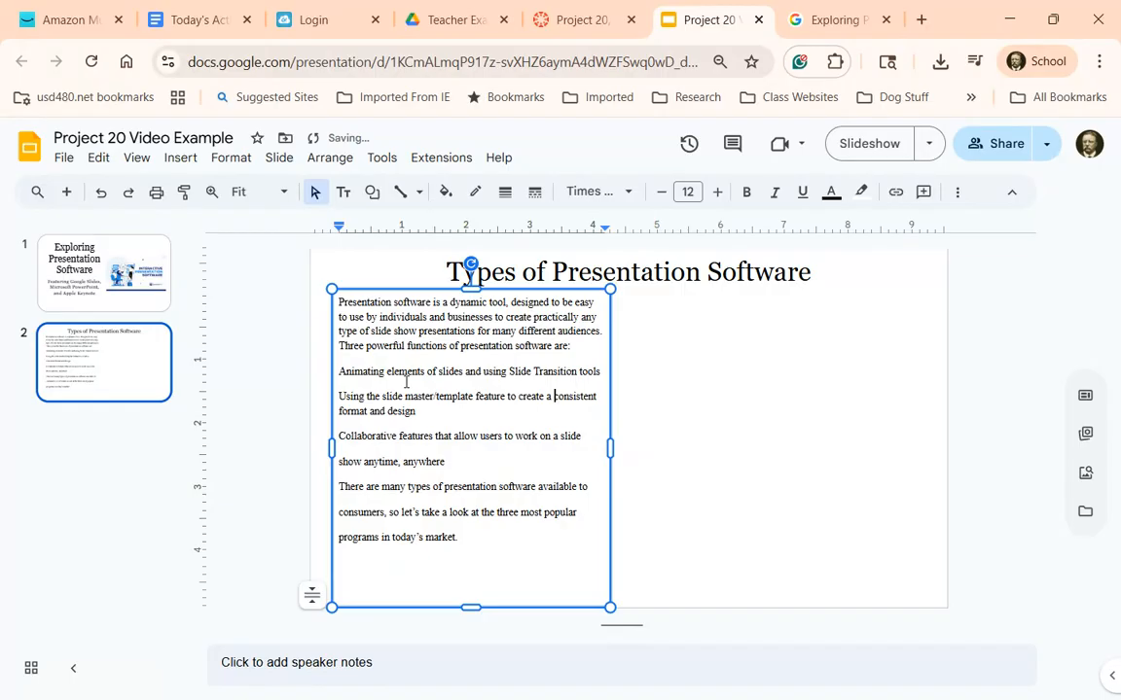
key("Down")
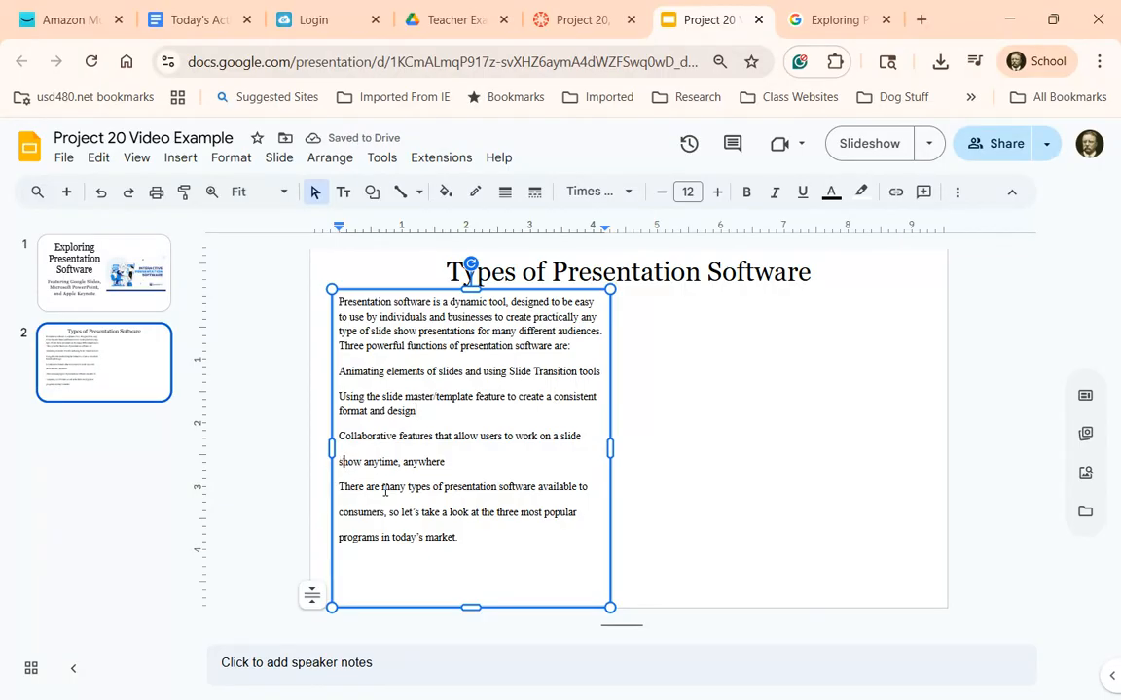
key("BackSpace")
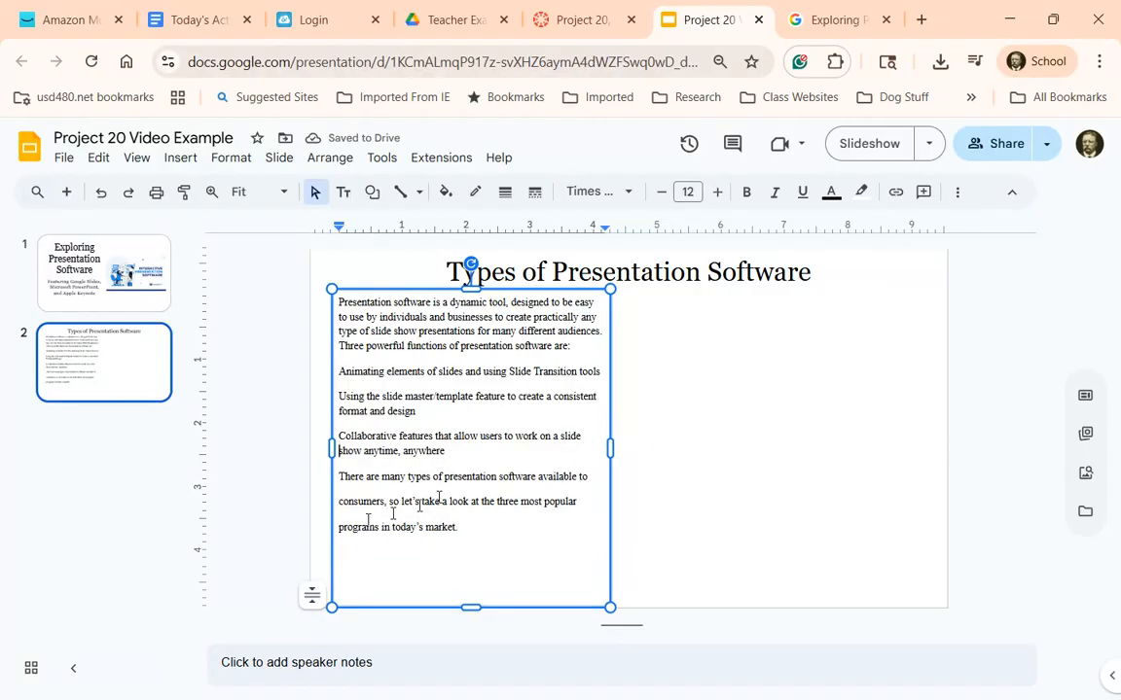
Step: Join the three split lines of the closing paragraph starting "There are many types of presentation software"
left_click(339, 502)
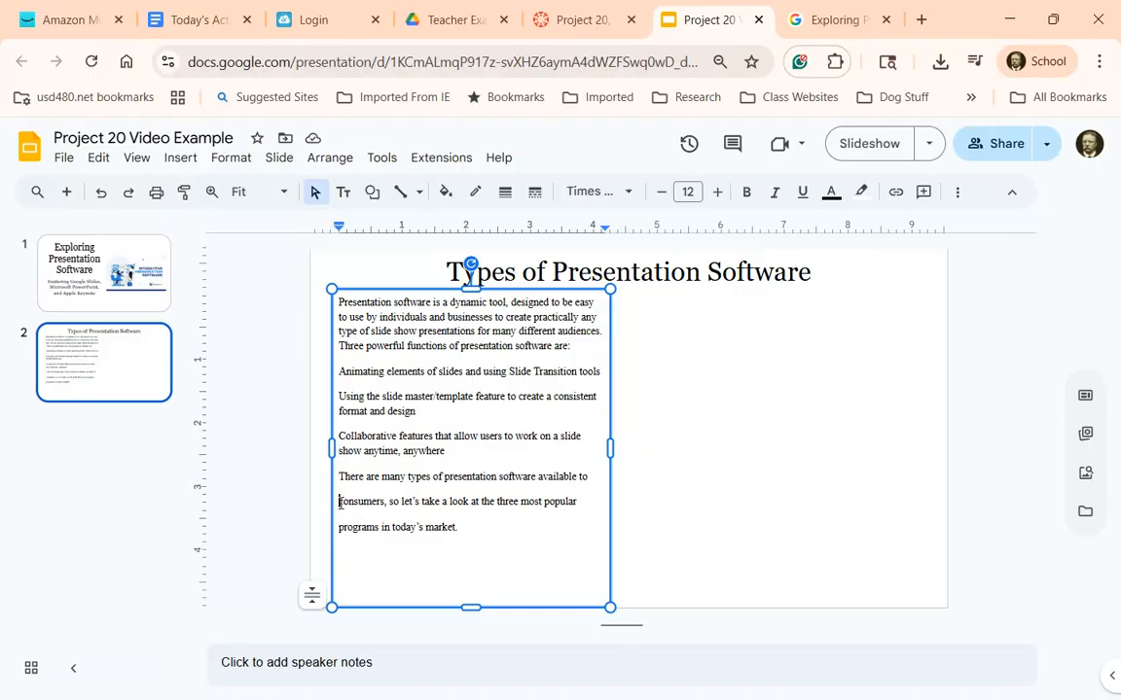
key("BackSpace")
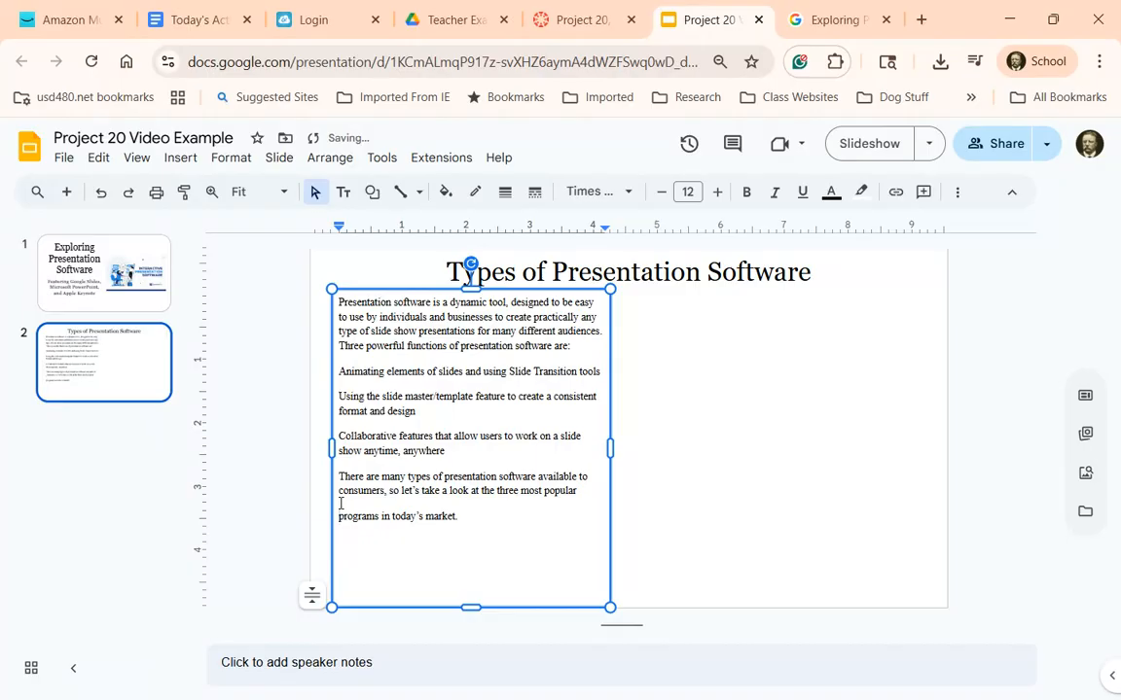
key("BackSpace")
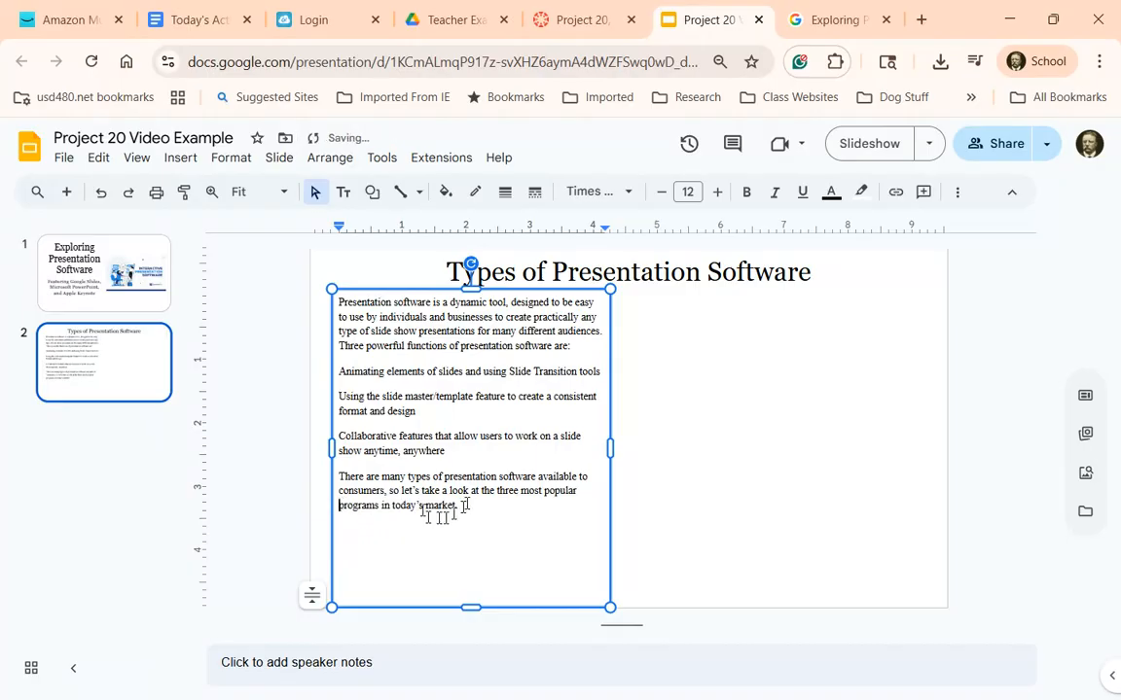
Step: Format the three function lines, from "Animating elements" to "show anytime, anywhere", as a bulleted list
left_click_drag(452, 452, 347, 380)
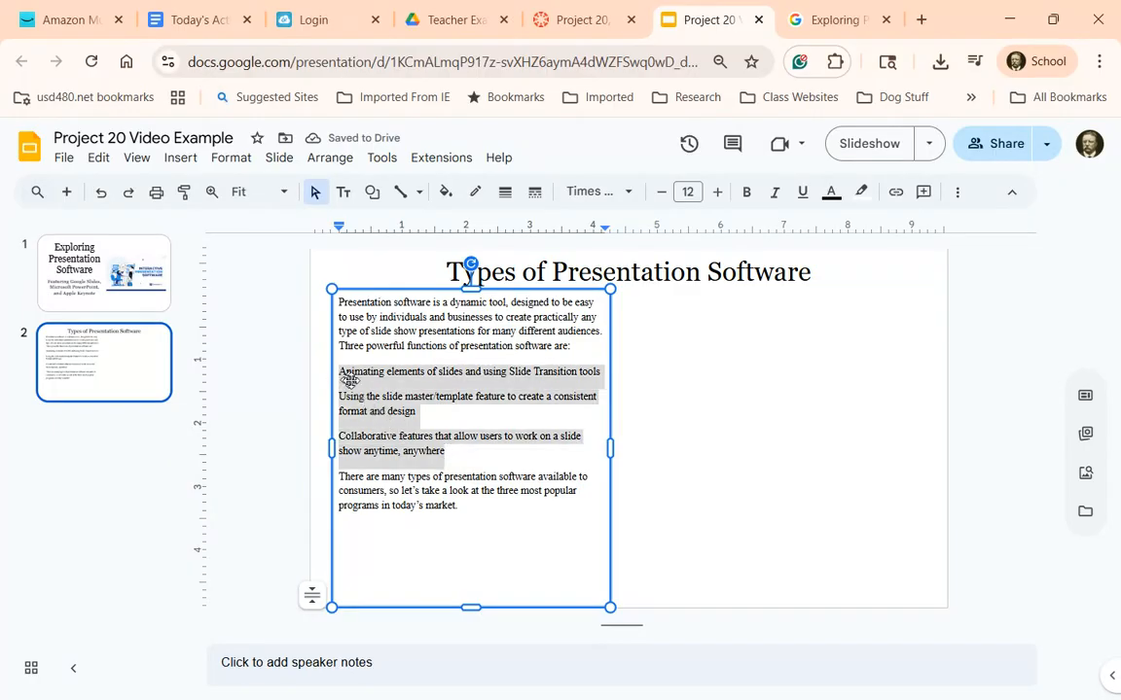
left_click(958, 192)
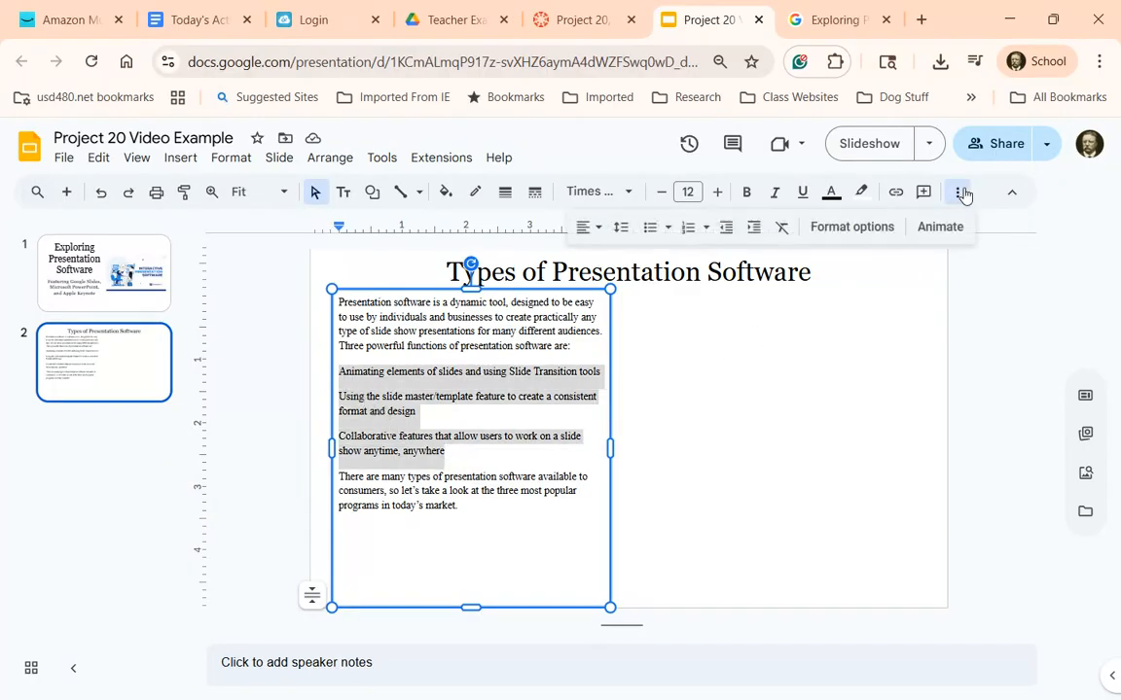
left_click(654, 232)
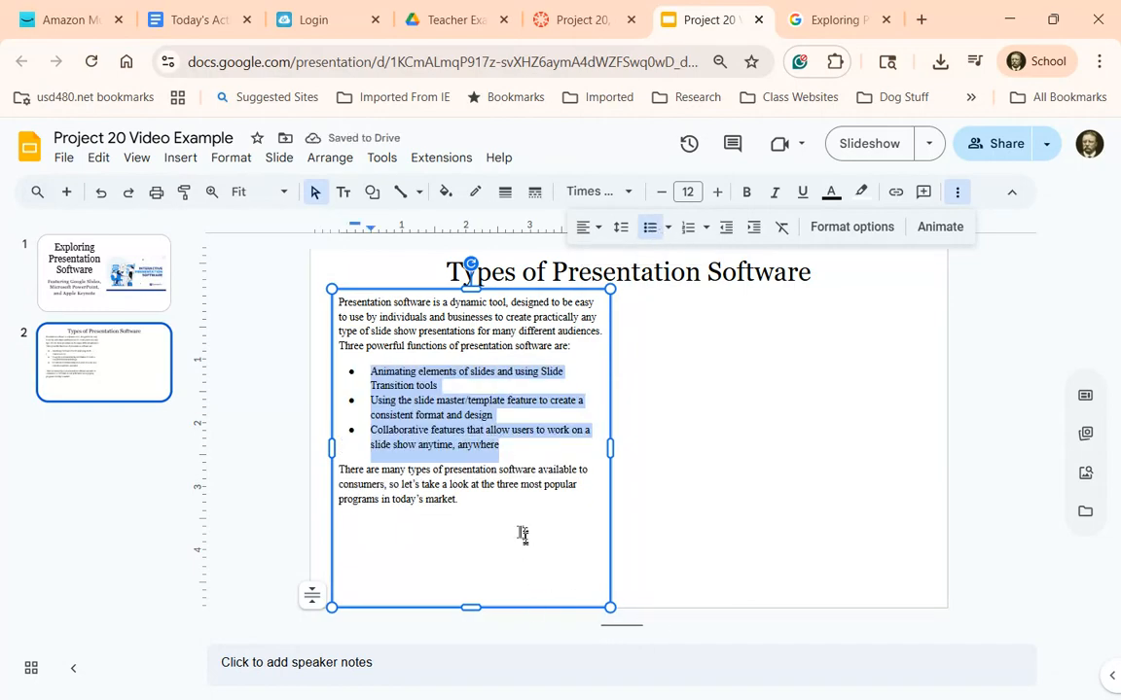
left_click(421, 499)
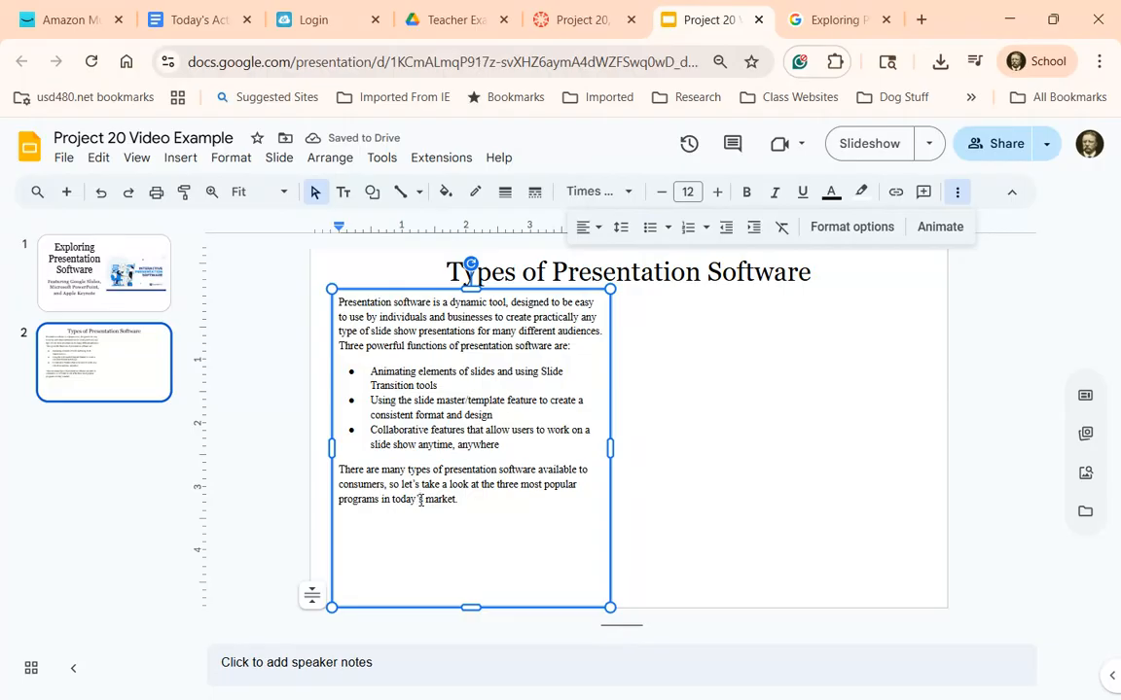
left_click(691, 193)
left_click(689, 192)
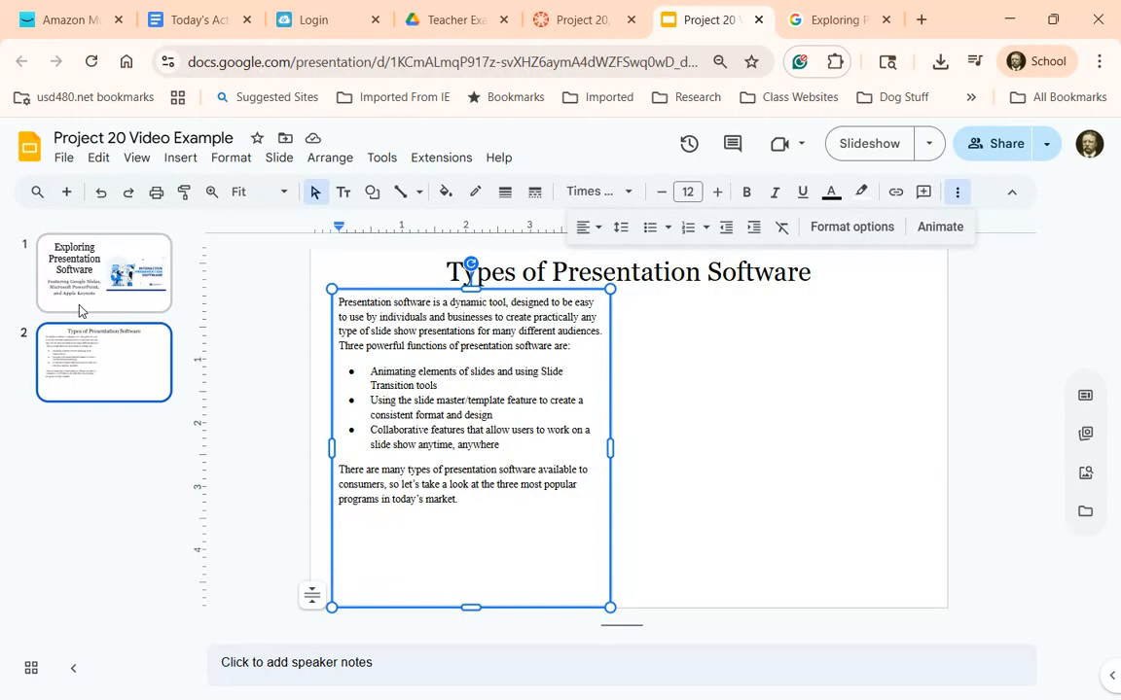
left_click(671, 272)
left_click(465, 492)
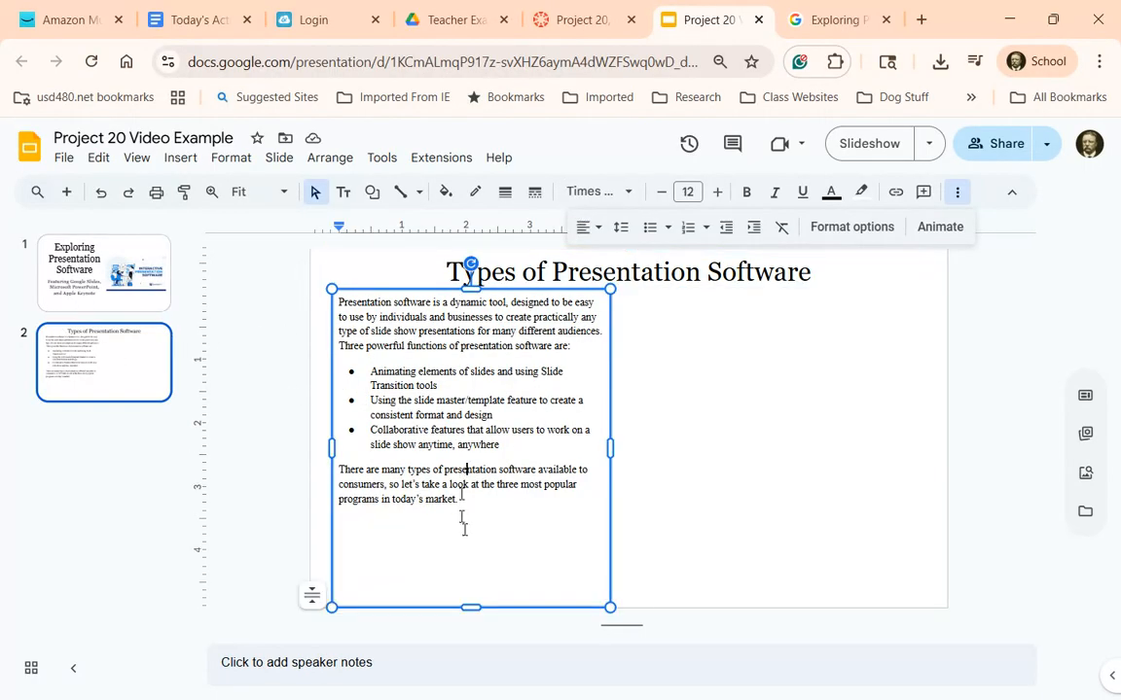
left_click_drag(457, 499, 340, 304)
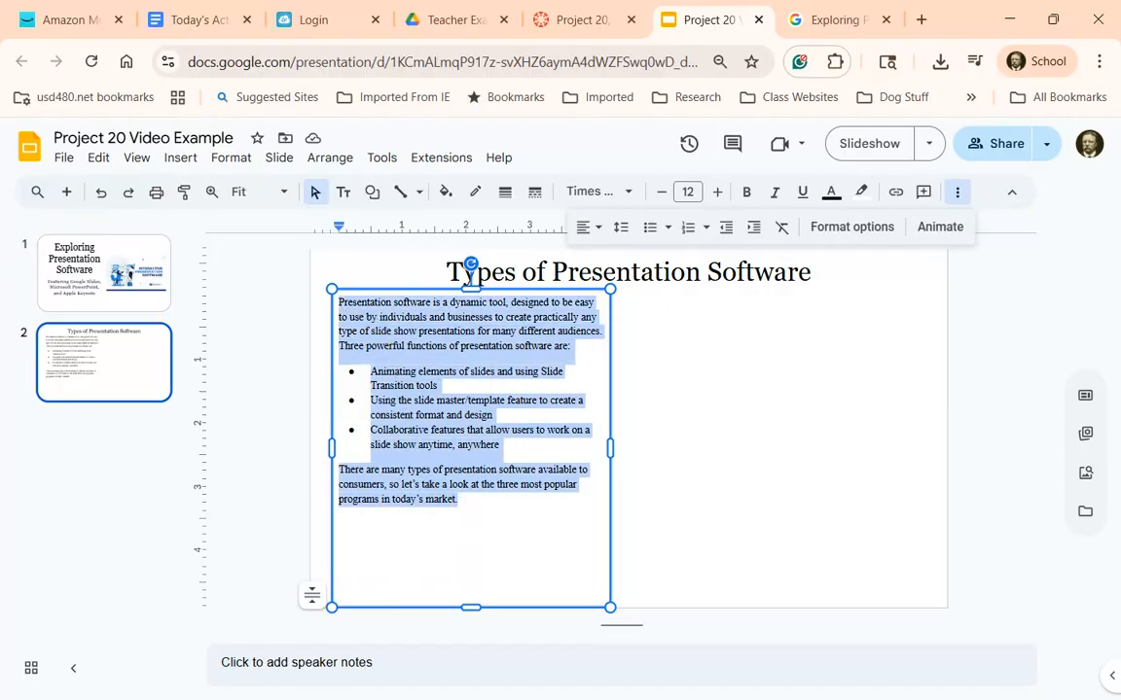
left_click(476, 506)
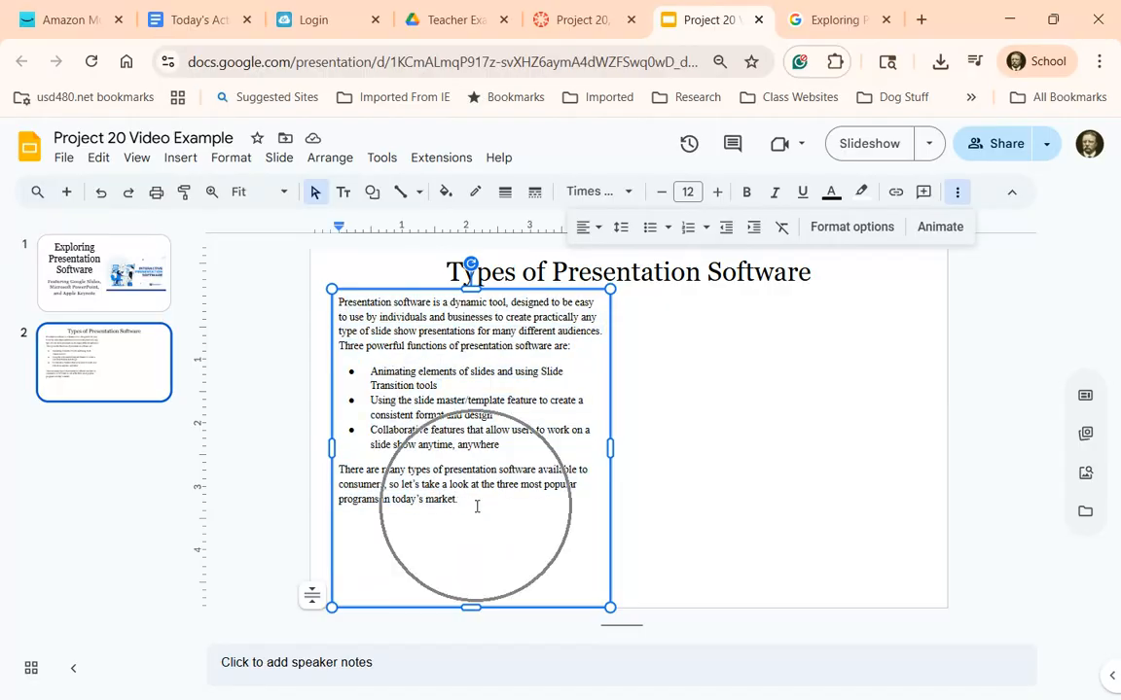
Step: Set all of the slide's body text to the Georgia font at size 20
left_click_drag(462, 500, 333, 303)
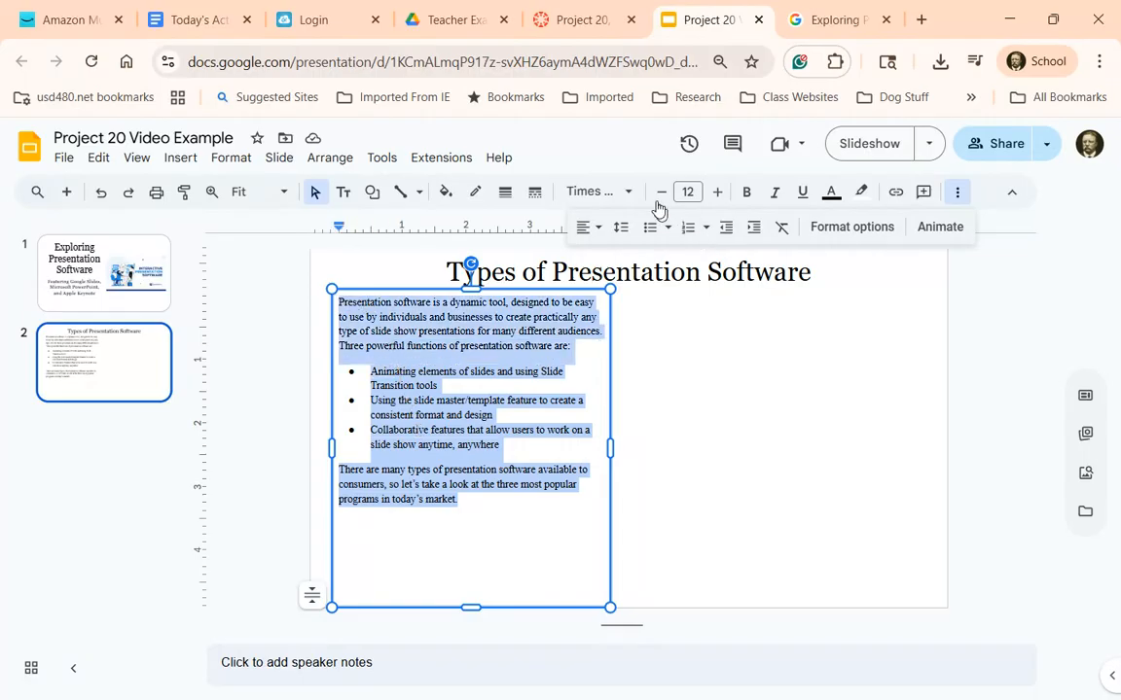
left_click(627, 192)
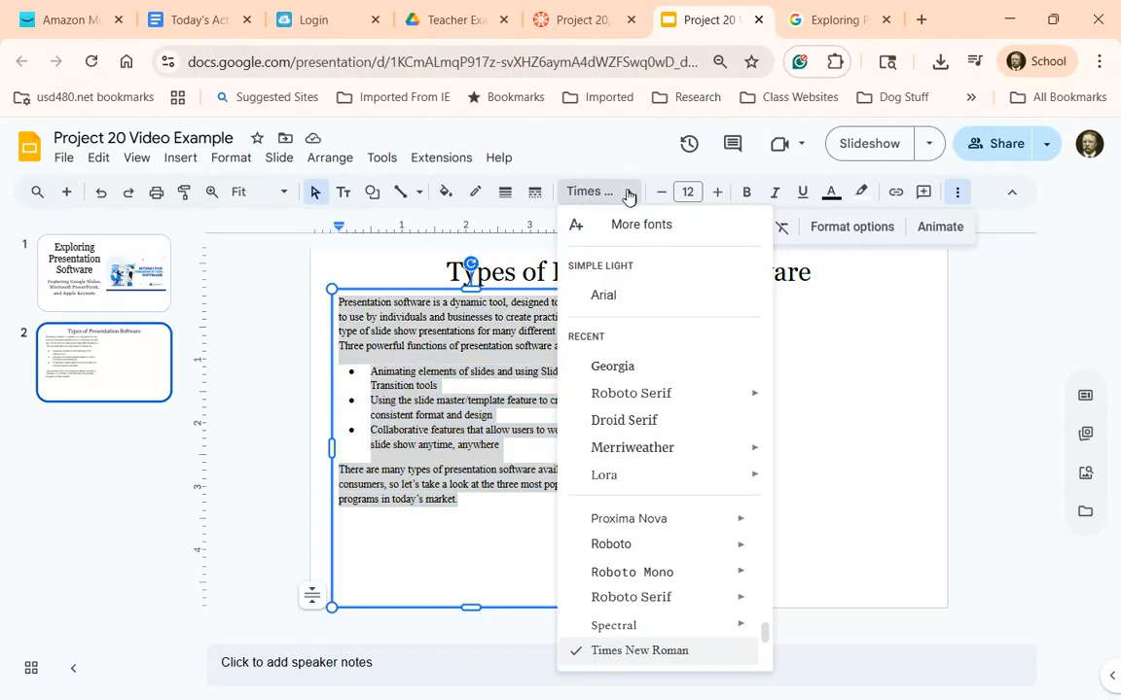
left_click(612, 366)
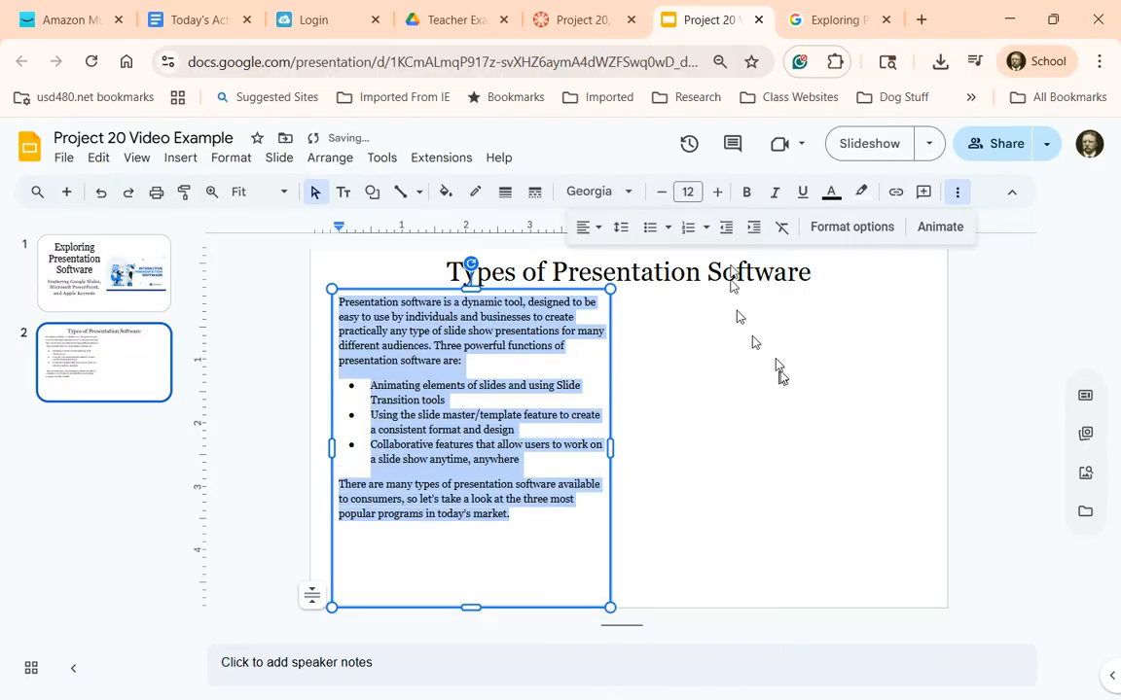
left_click(686, 191)
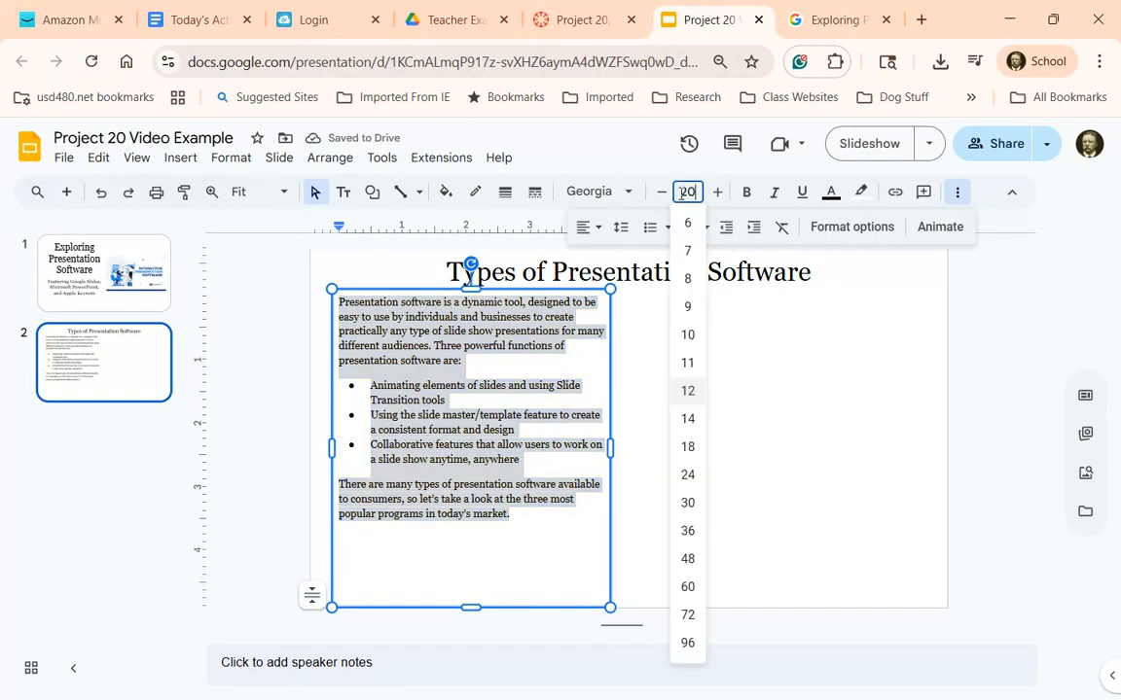
key("Return")
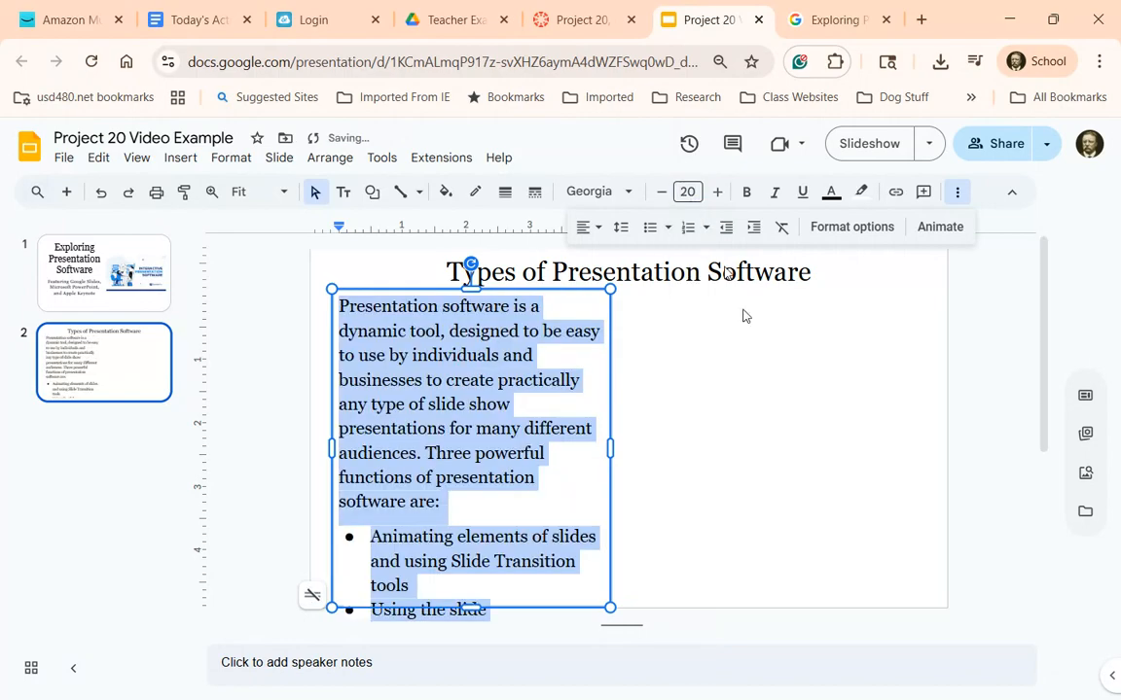
Step: Widen the body text box to nearly the full slide width so that all of its text fits on the slide
scroll(524, 404, "down", 3)
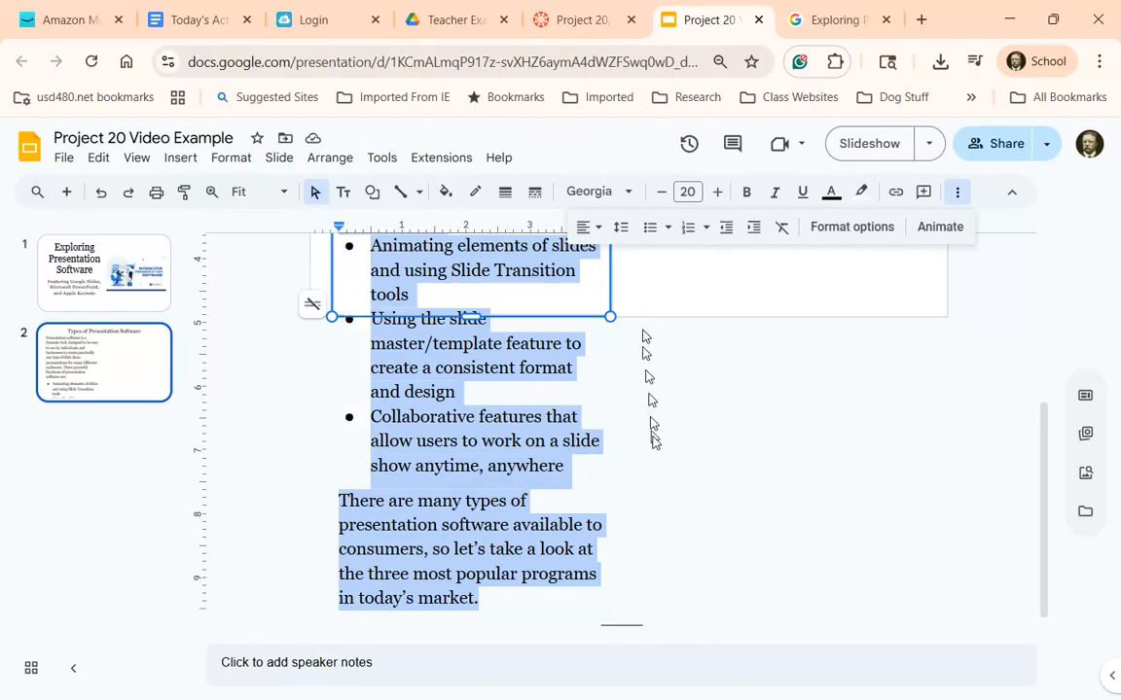
scroll(655, 448, "up", 3)
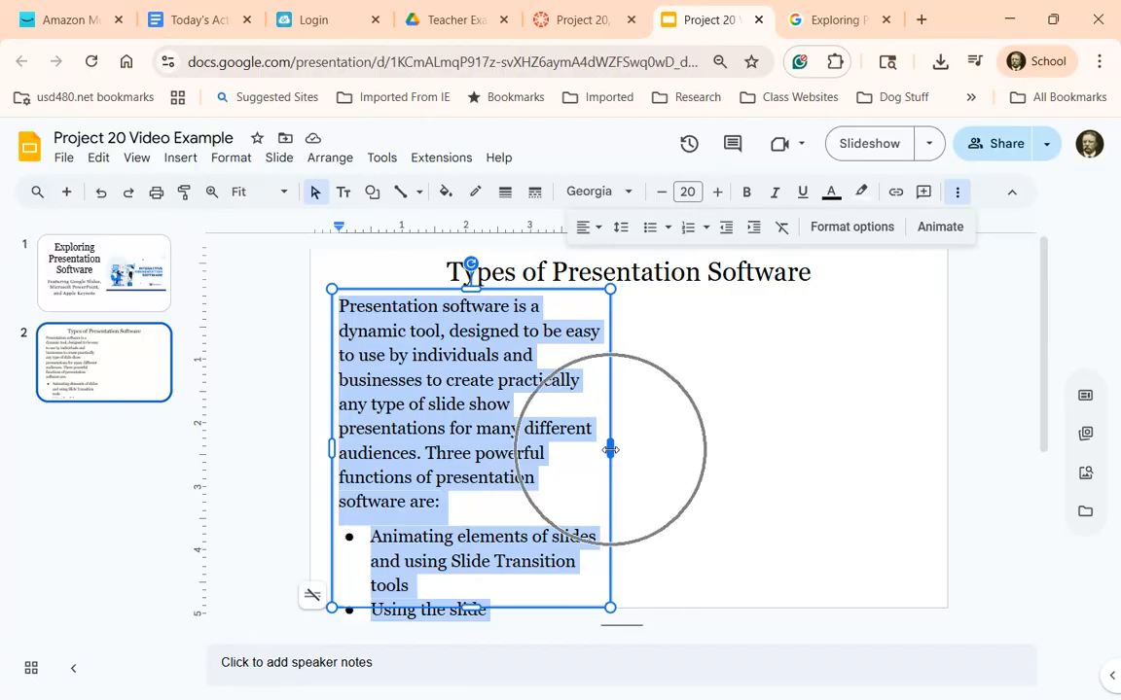
left_click_drag(610, 450, 912, 452)
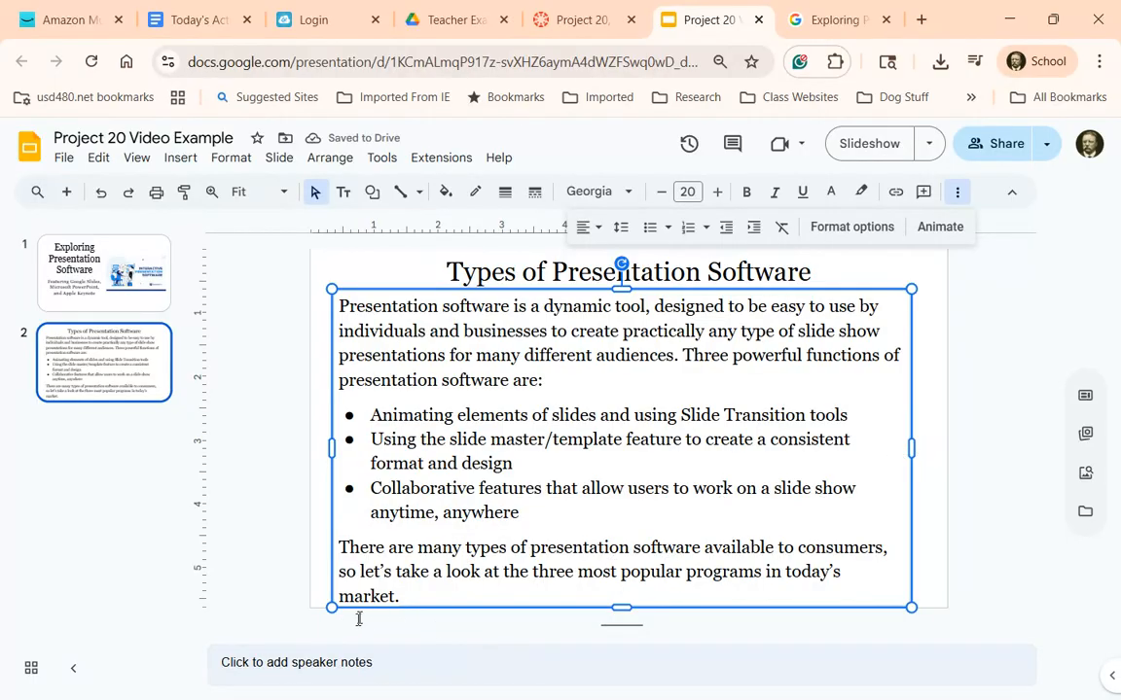
key("ctrl")
key("ctrl")
key("ctrl")
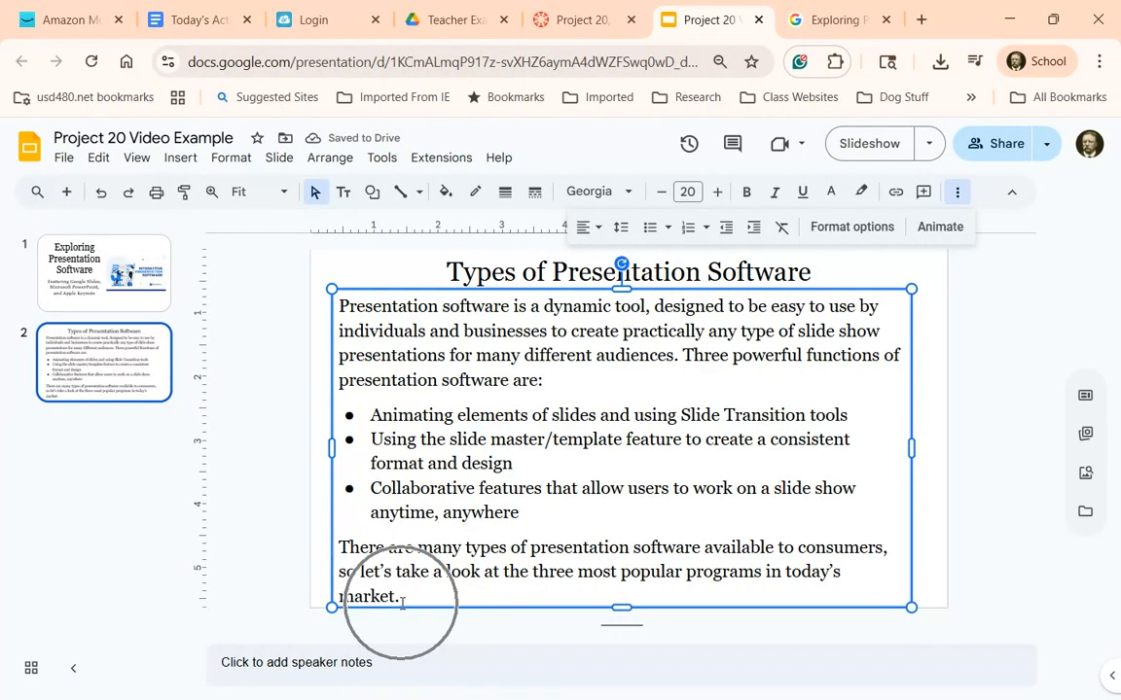
key("ctrl")
key("ctrl")
key("ctrl")
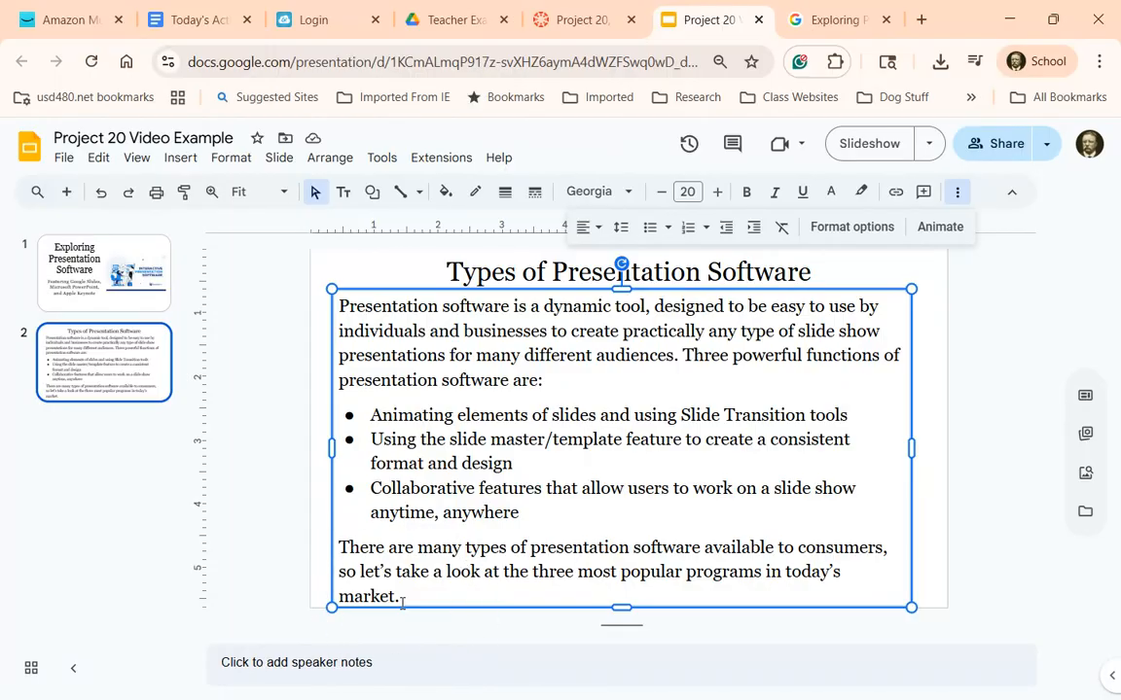
key("ctrl")
left_click_drag(912, 450, 925, 449)
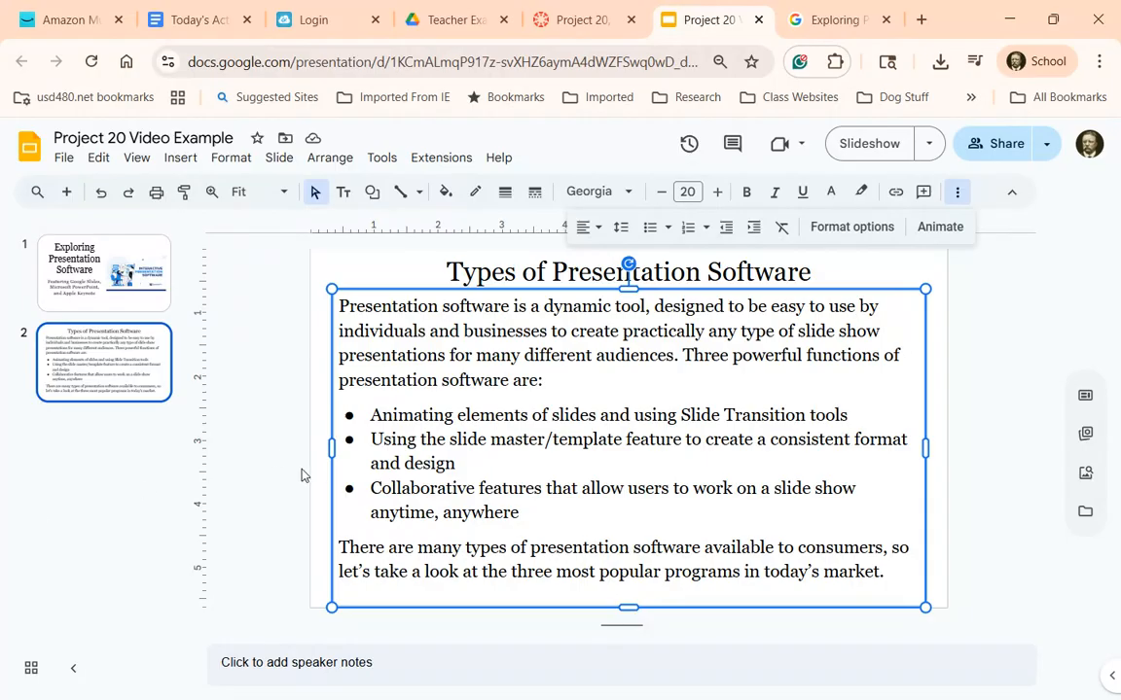
Step: Duplicate the "Types of Presentation Software" slide and narrow the copy's body text box to the left half of the slide
right_click(89, 362)
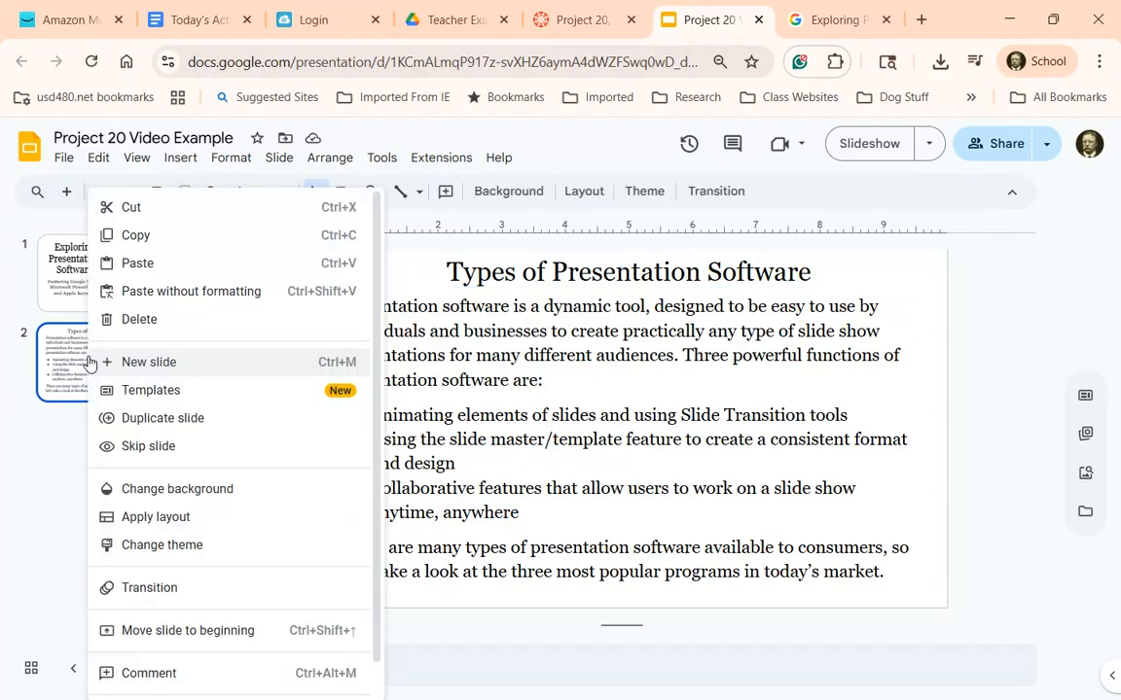
left_click(136, 418)
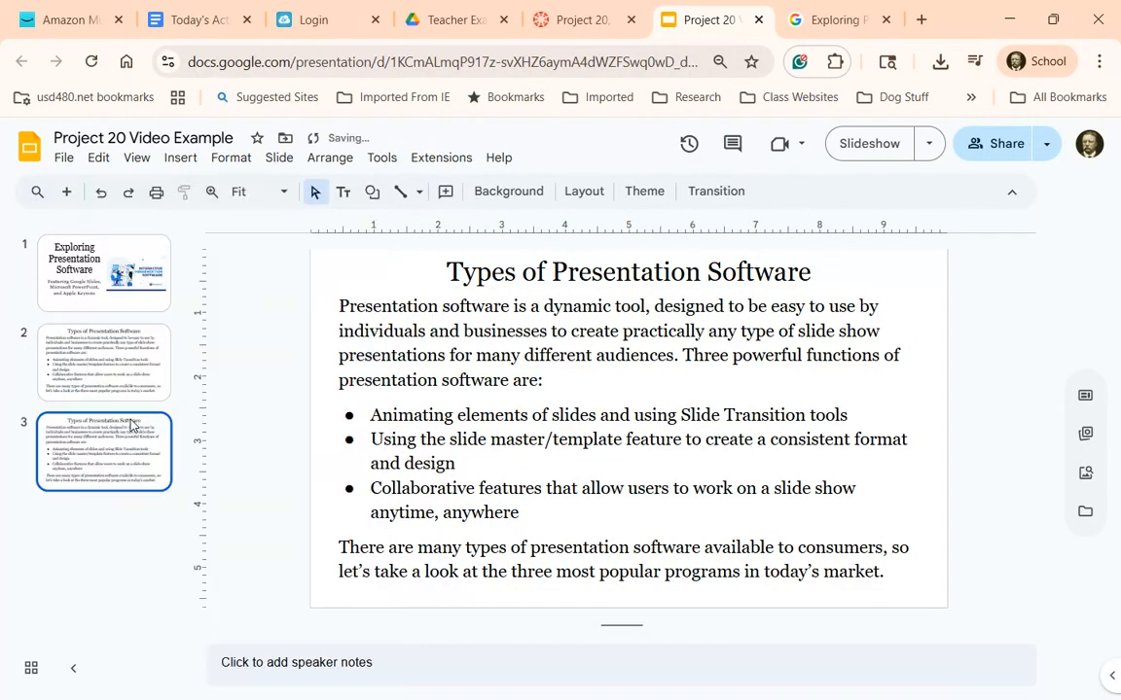
left_click(725, 467)
left_click_drag(927, 446, 627, 467)
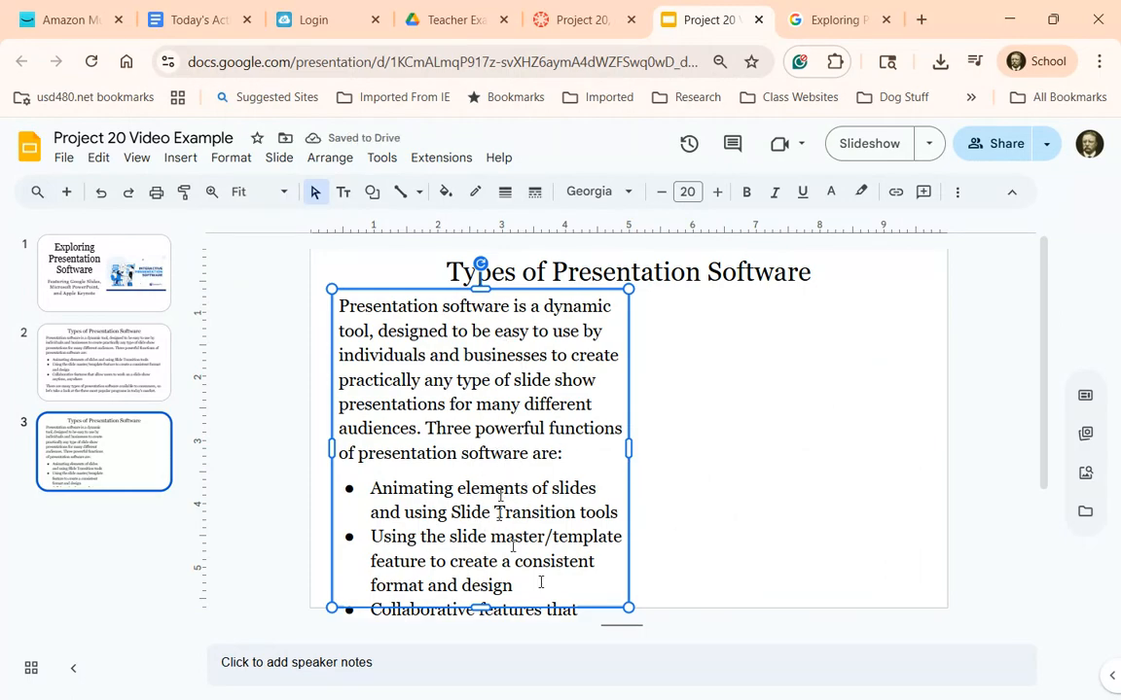
Step: Replace the copy's body text with the assignment page's lines from "Free web-based presentation application" to "Google Drive"
left_click_drag(342, 308, 522, 606)
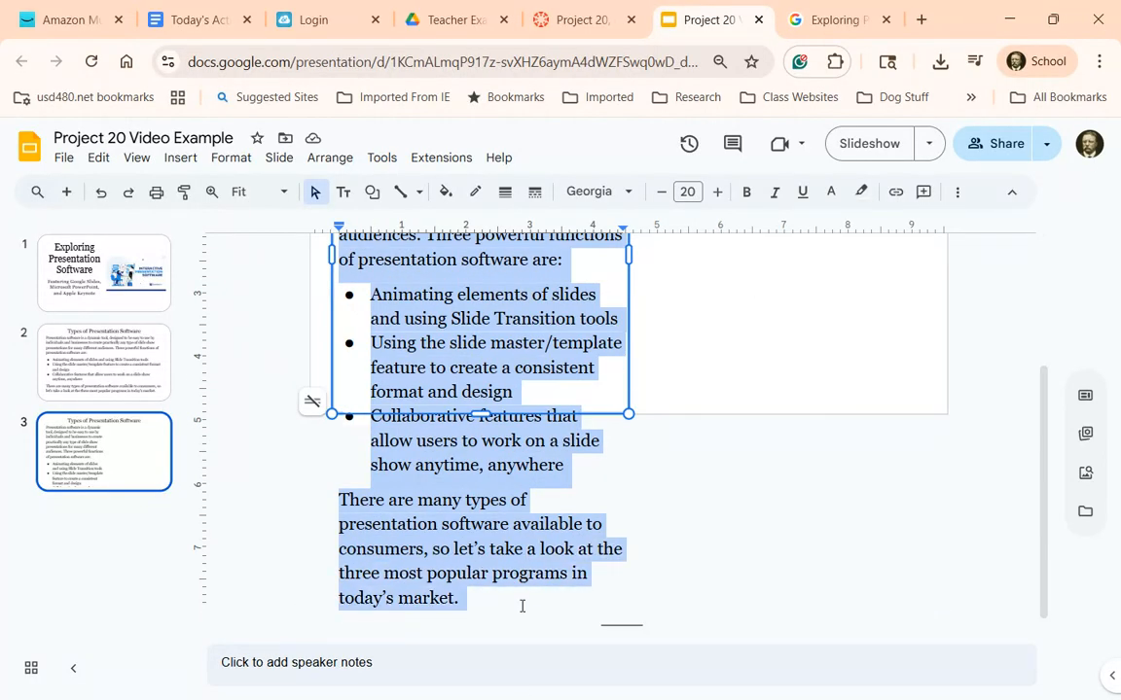
left_click(575, 19)
scroll(503, 346, "down", 3)
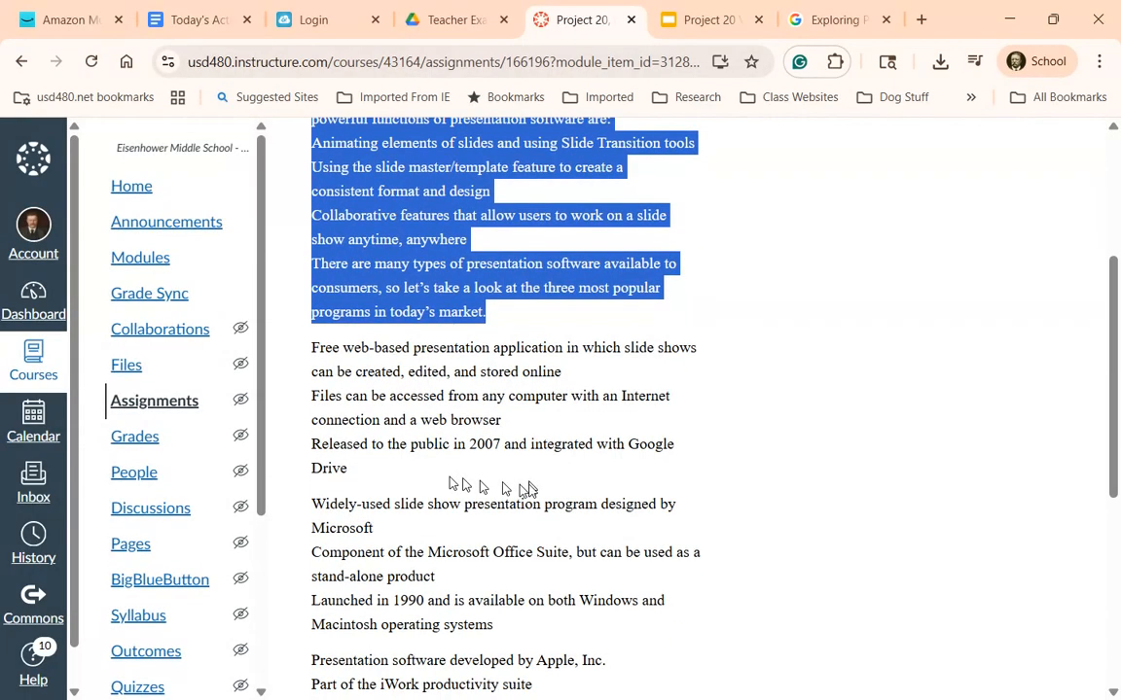
left_click_drag(360, 481, 294, 356)
key("ctrl+c")
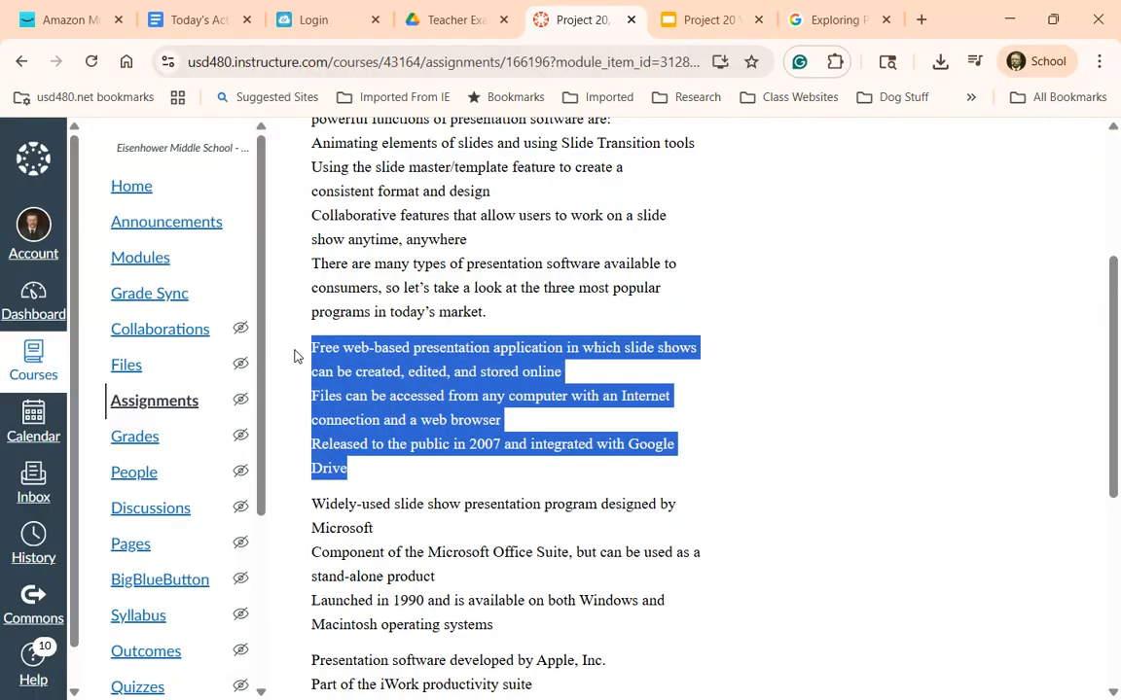
left_click(715, 23)
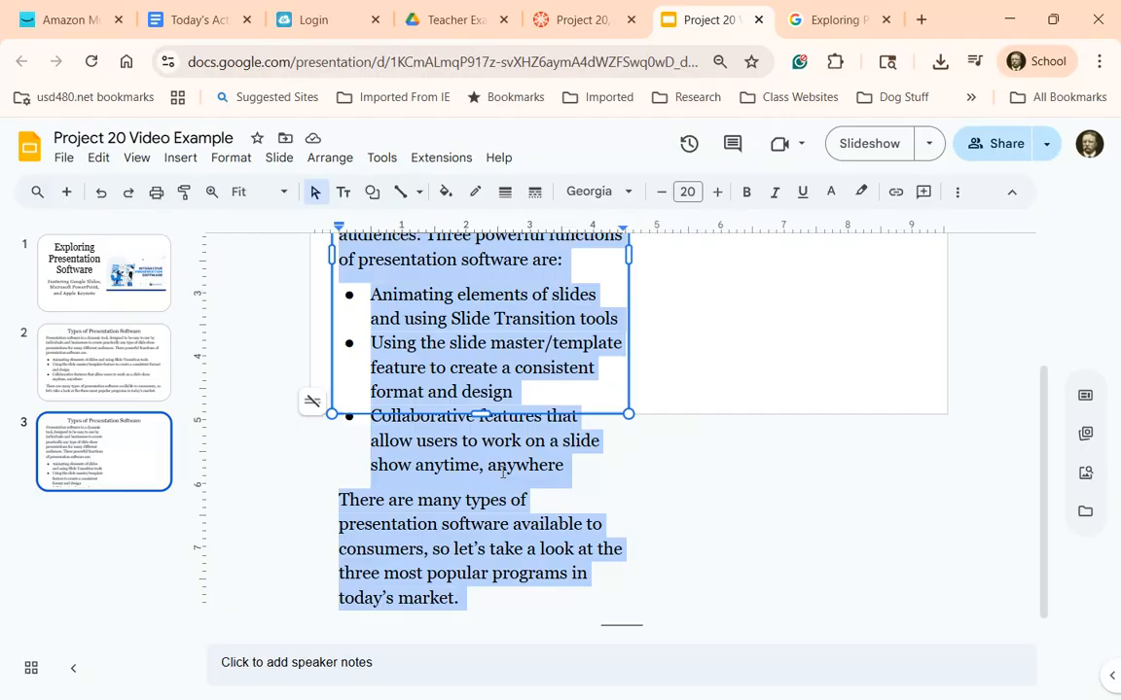
key("ctrl+v")
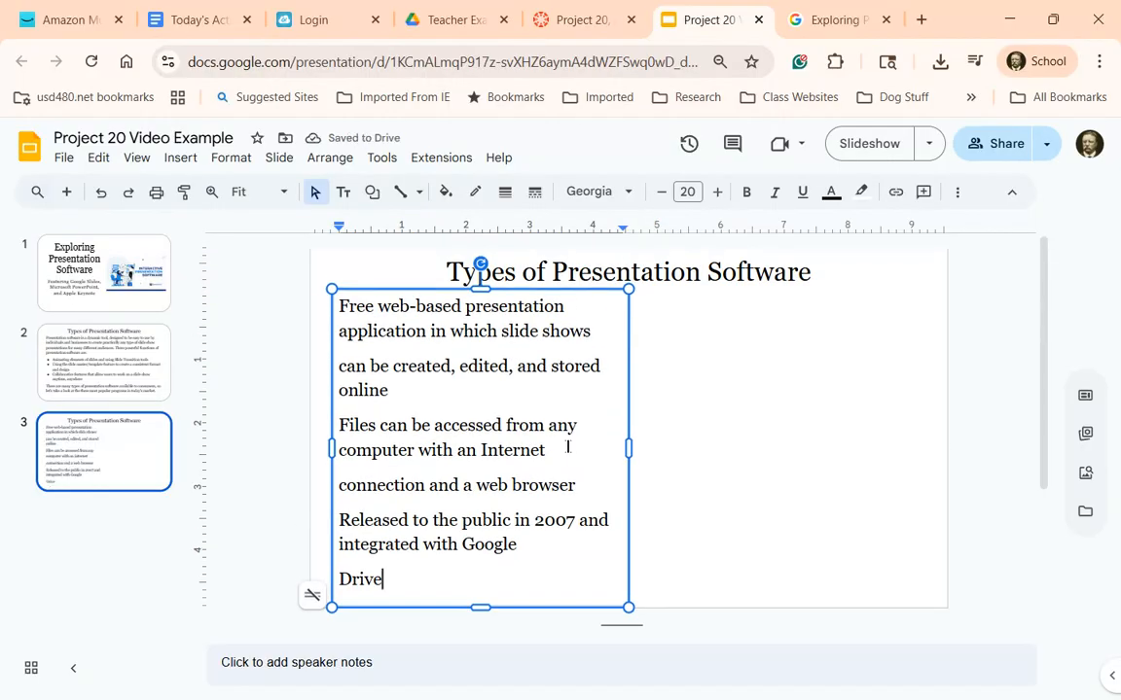
Step: Join the split "Free web-based presentation application" lines and format all the body text as a bulleted list
left_click(339, 367)
key("BackSpace")
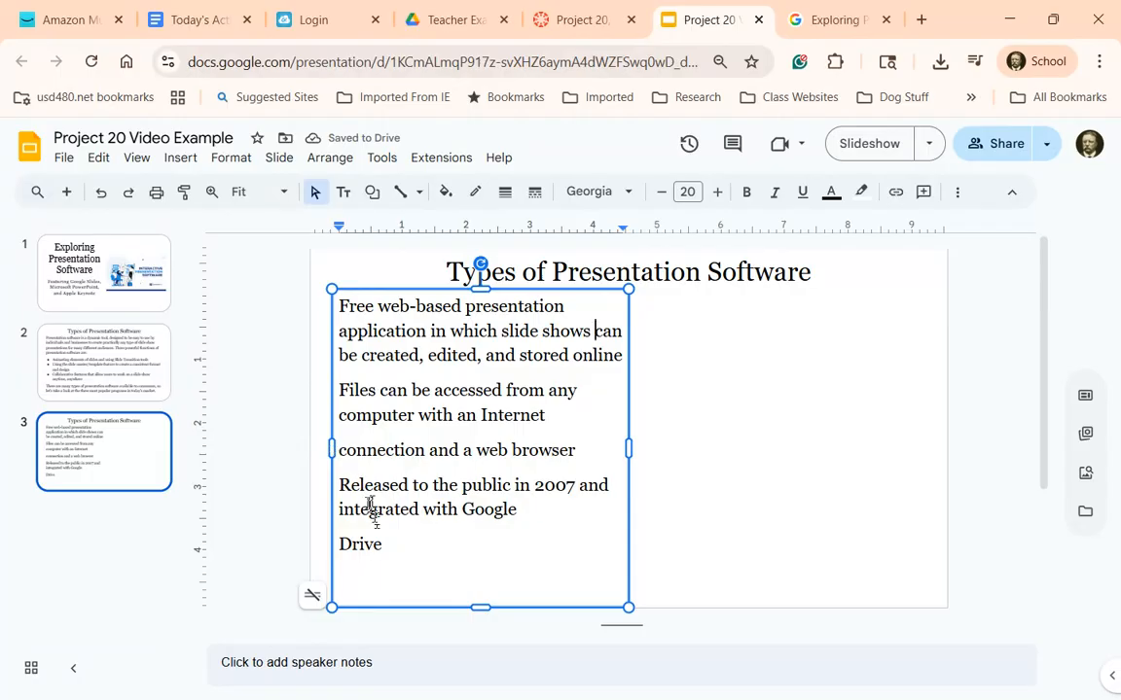
left_click_drag(385, 545, 333, 303)
left_click(957, 192)
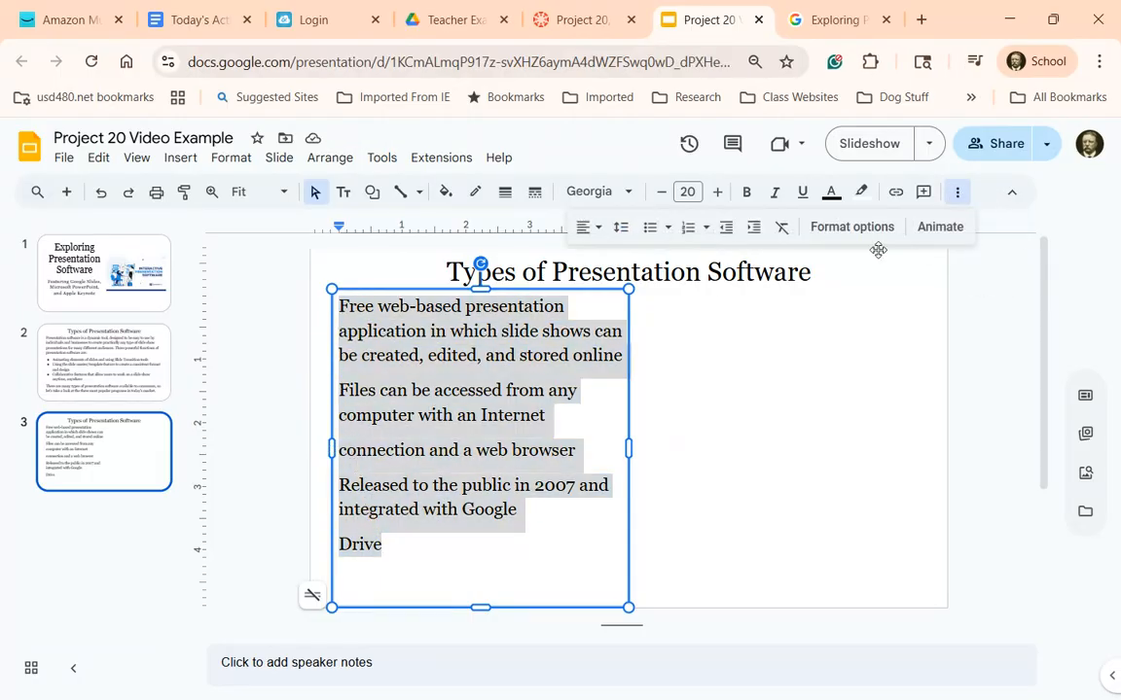
left_click(648, 228)
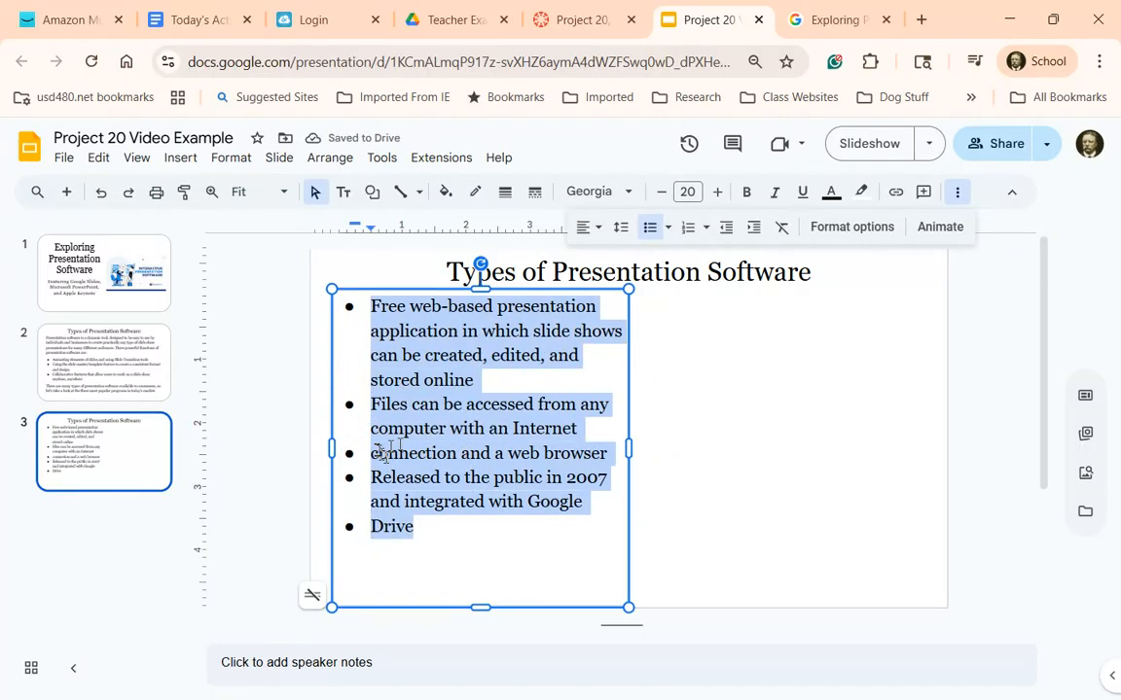
Step: Merge the stray "connection and a web browser" and "Drive" bullets into the items they continue
left_click(372, 456)
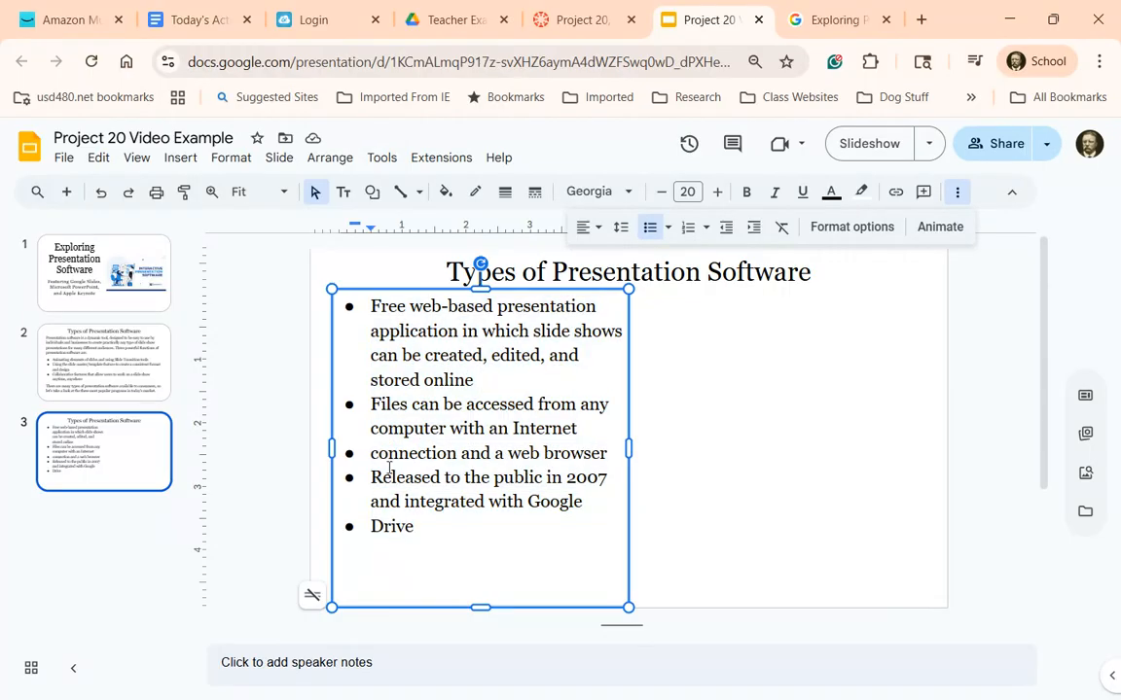
key("BackSpace")
key("BackSpace")
key("BackSpace")
key("BackSpace")
key("BackSpace")
key("BackSpace")
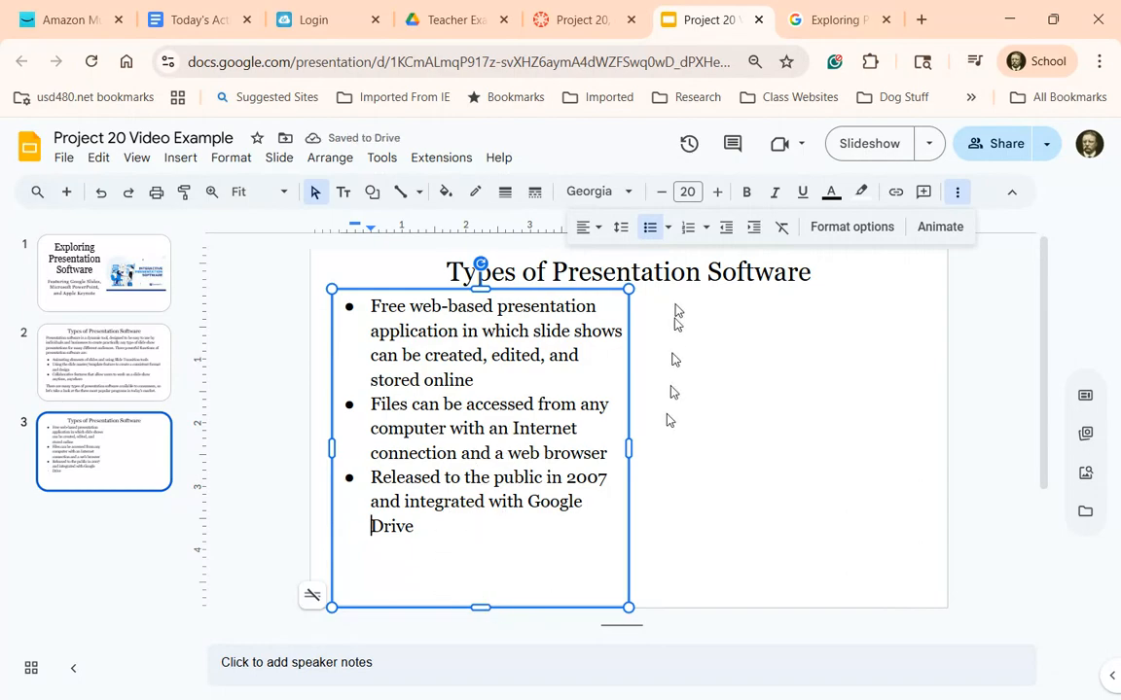
Step: Change the title of slide 3 to "Google Slides"
triple_click(639, 276)
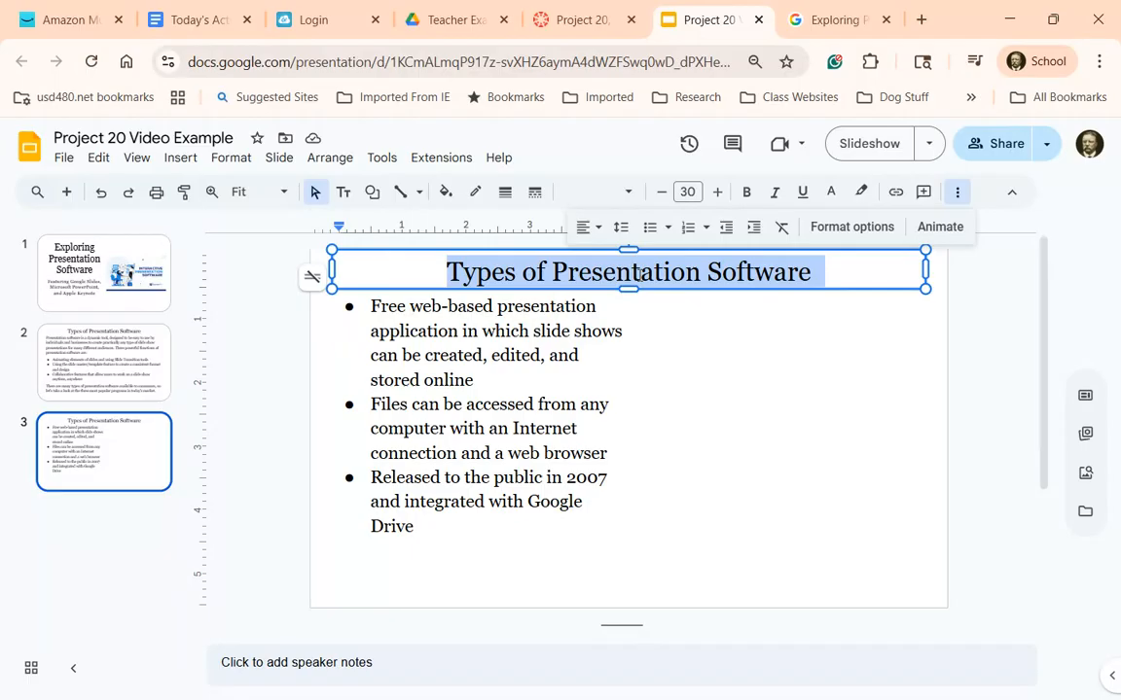
type("G")
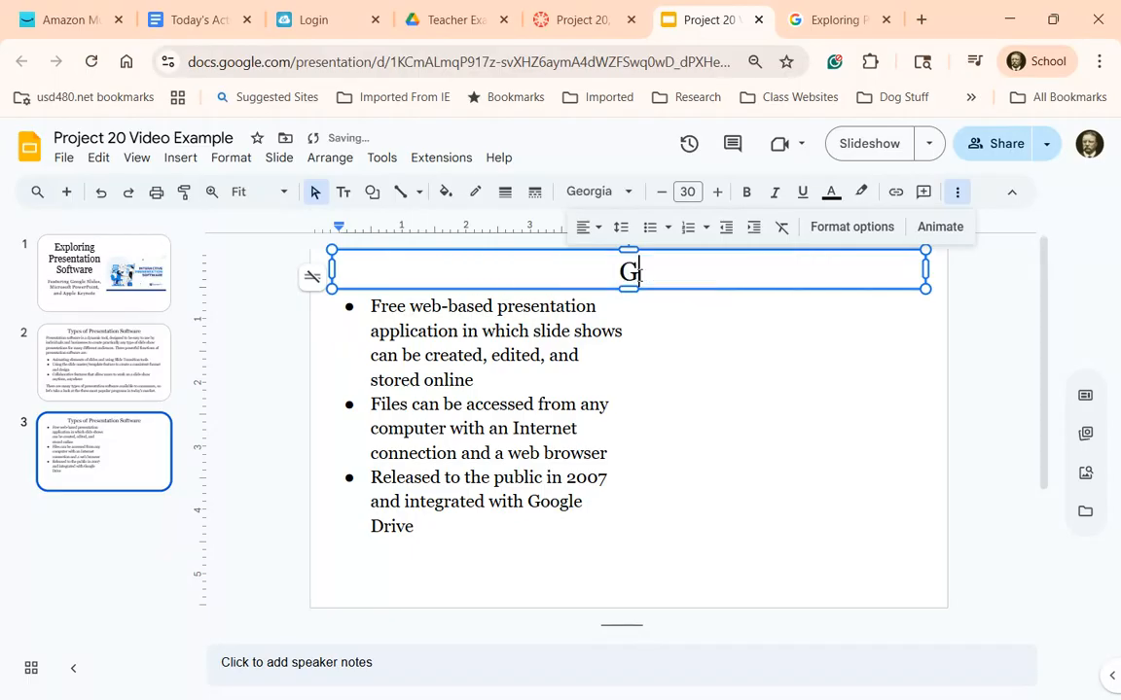
type("oogle Slides")
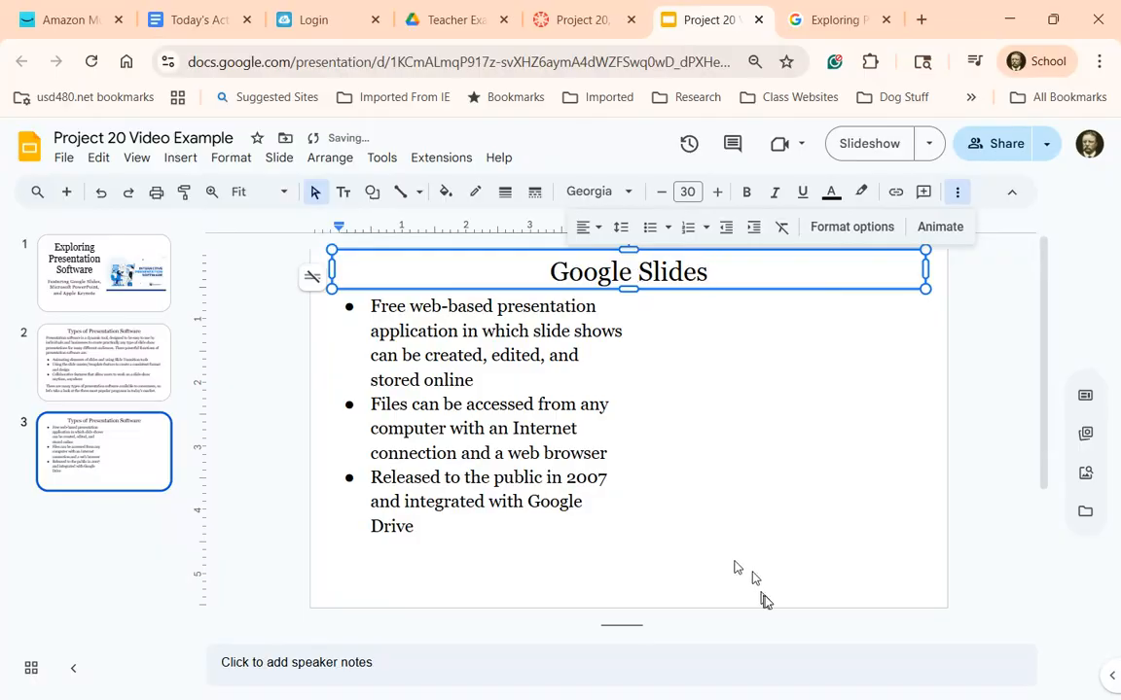
left_click(748, 465)
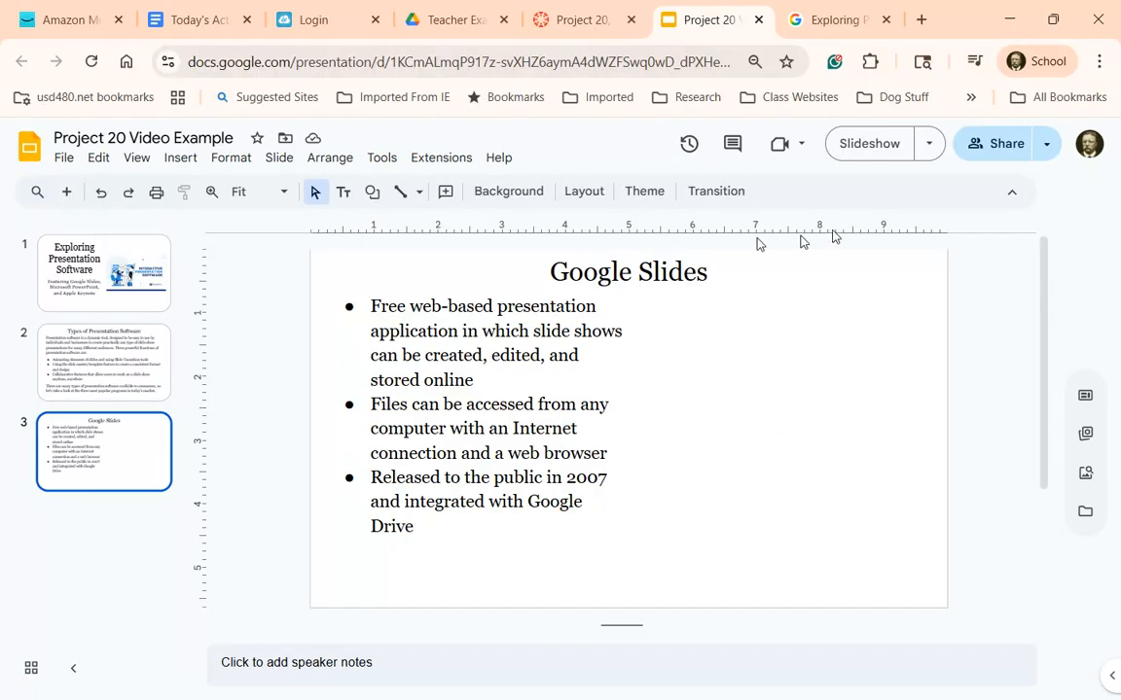
Step: Switch to Google Images and search for "Google Slides logo"
left_click_drag(552, 276, 702, 281)
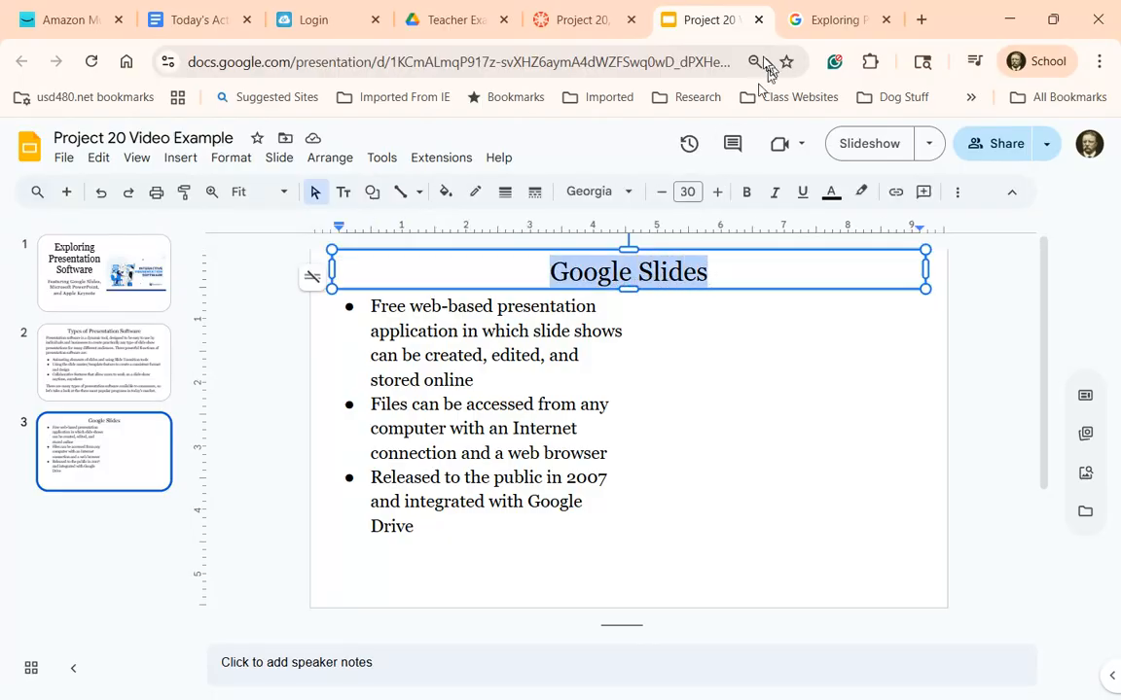
left_click(834, 22)
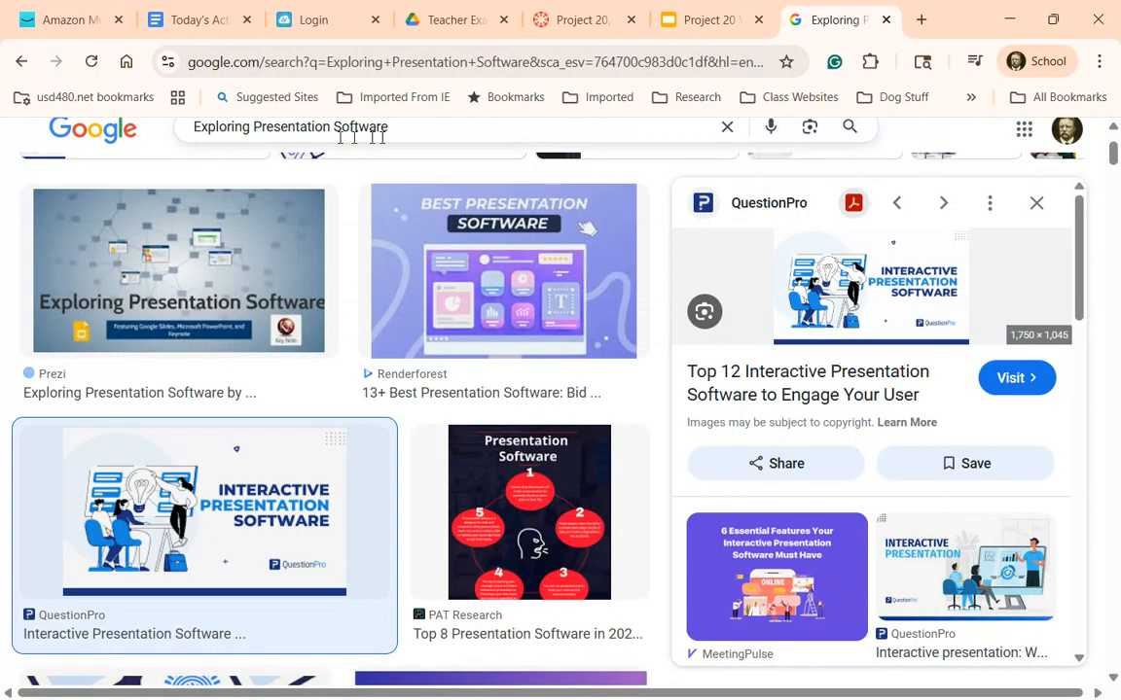
left_click_drag(394, 128, 178, 143)
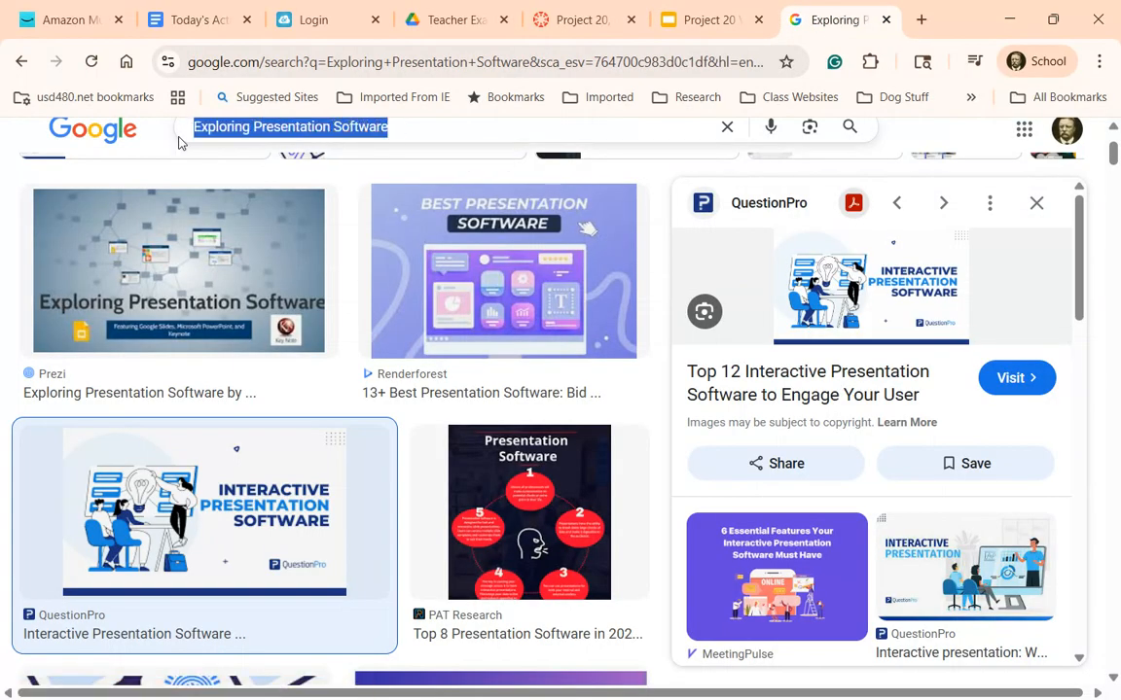
type("Google Slides")
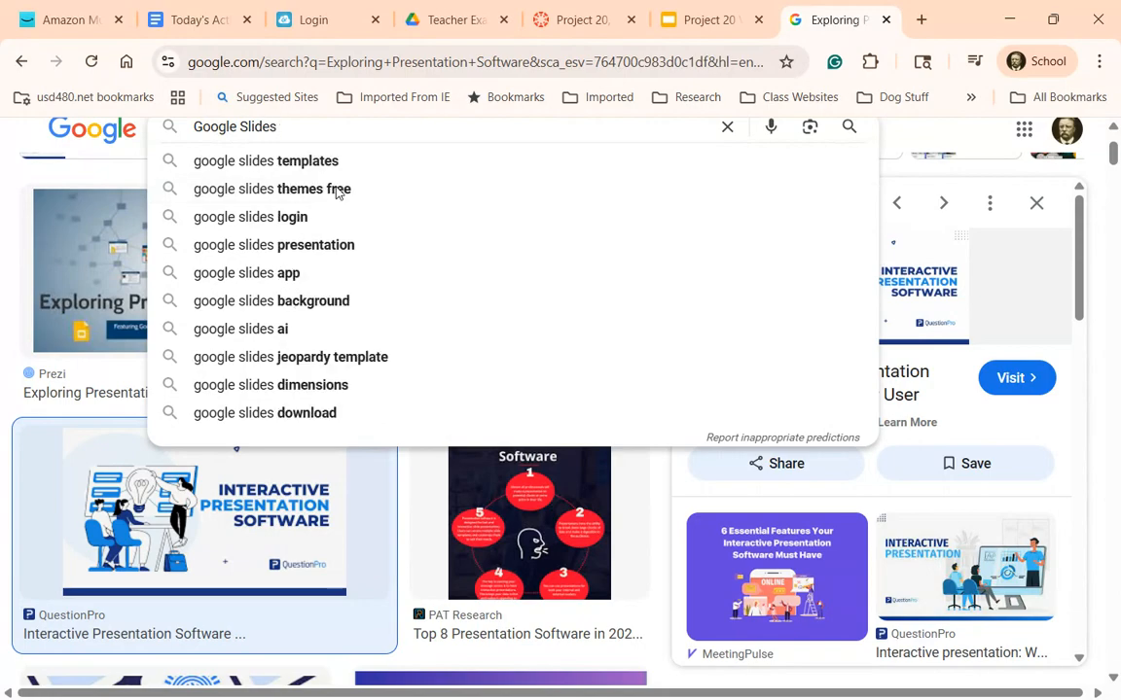
type(" logo")
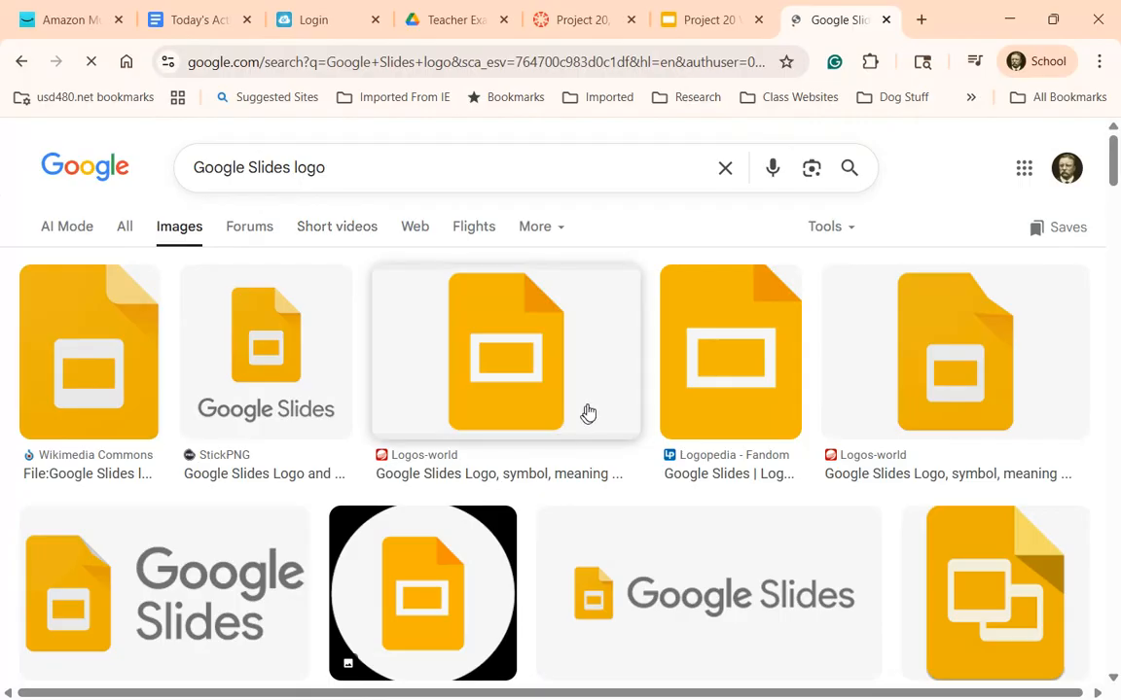
Step: Copy the Wikimedia Commons Google Slides logo onto slide 3 and position it in the empty area right of the bullets
left_click(85, 383)
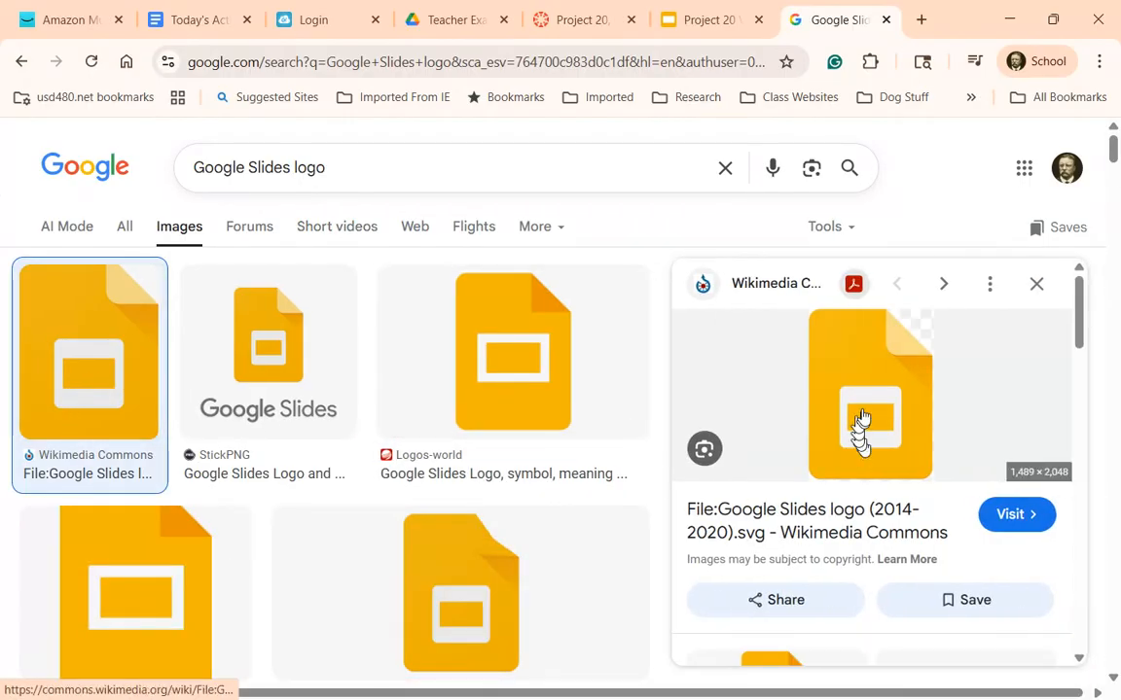
right_click(881, 398)
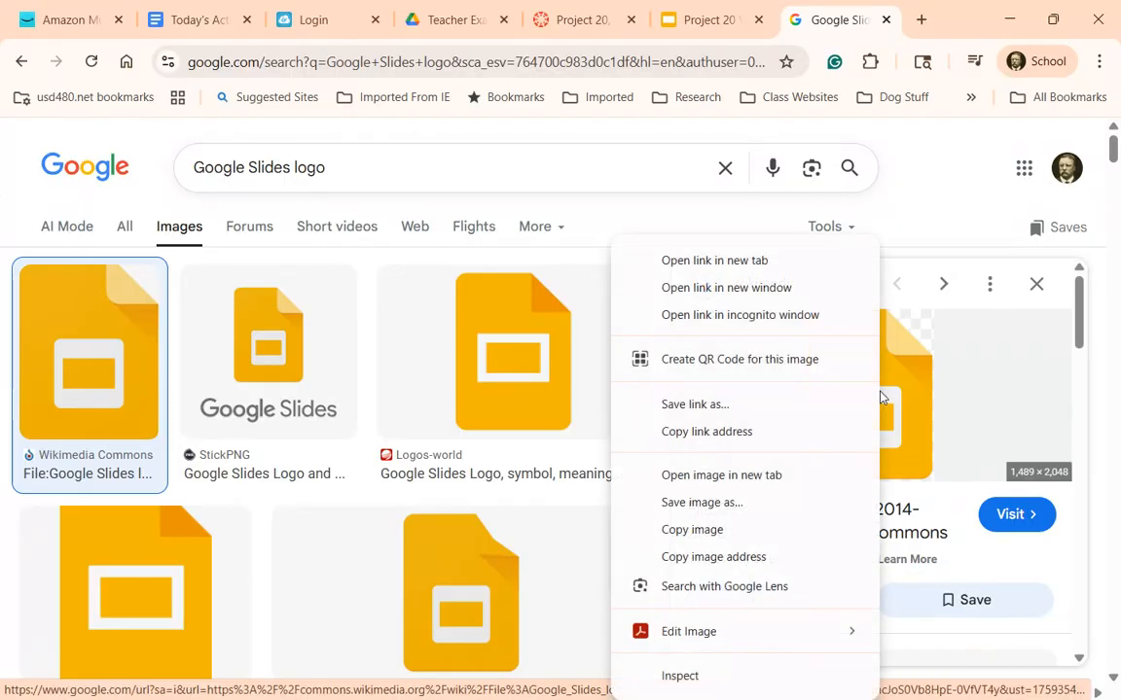
left_click(710, 531)
left_click(708, 19)
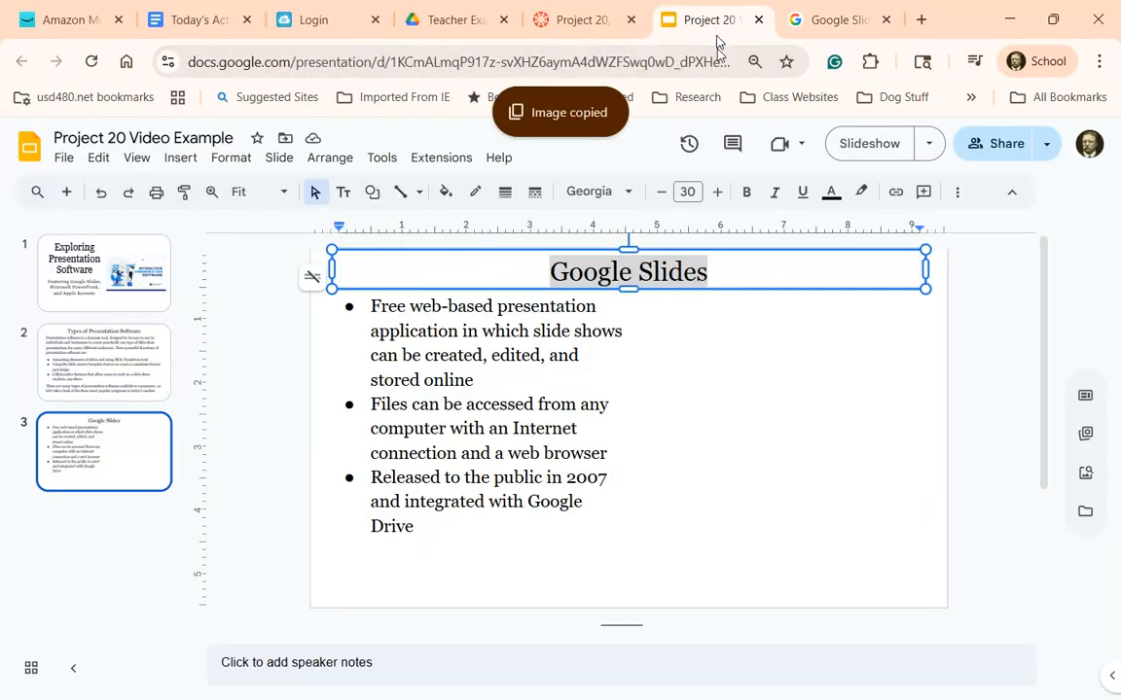
left_click(785, 447)
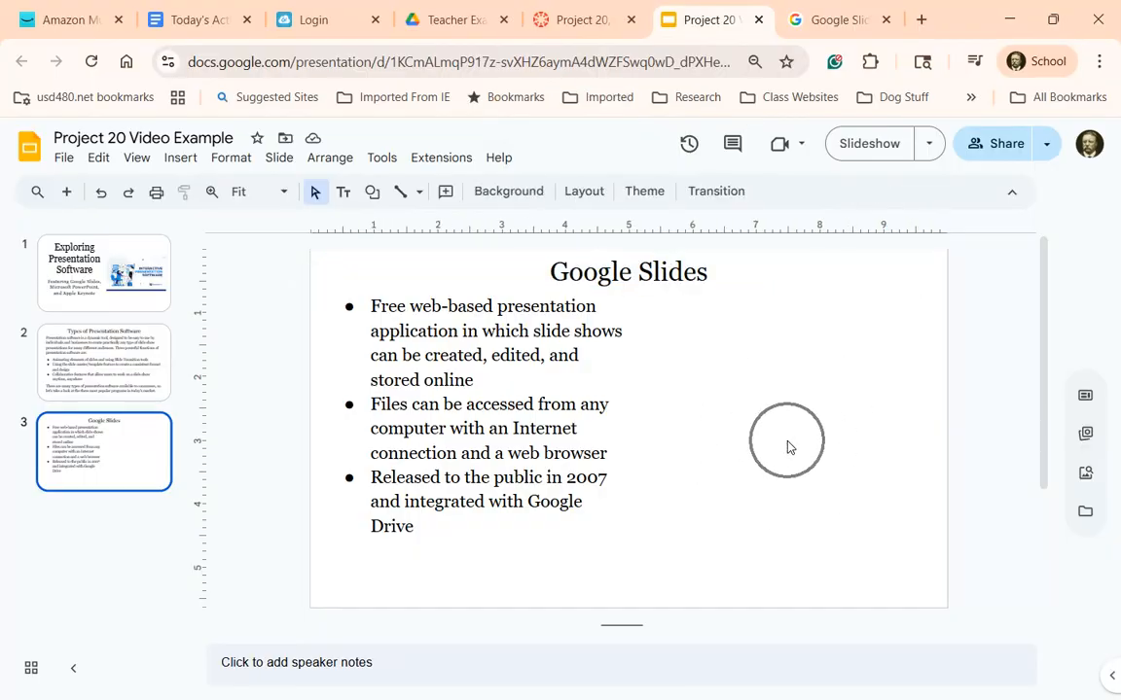
key("ctrl+v")
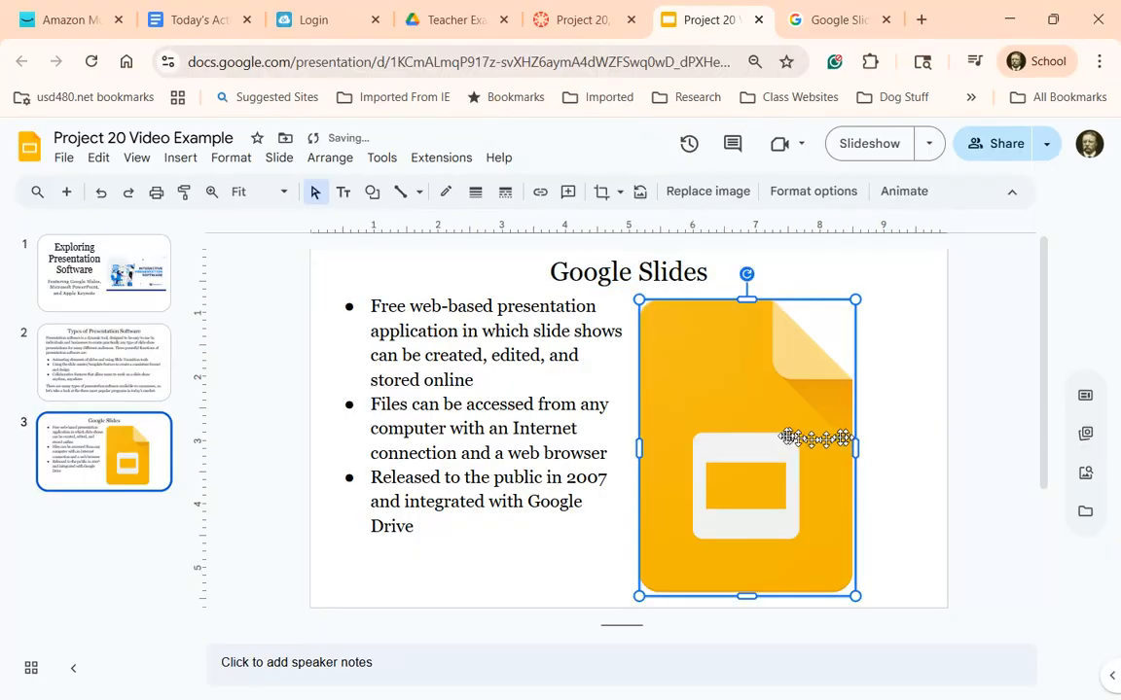
left_click_drag(766, 416, 821, 417)
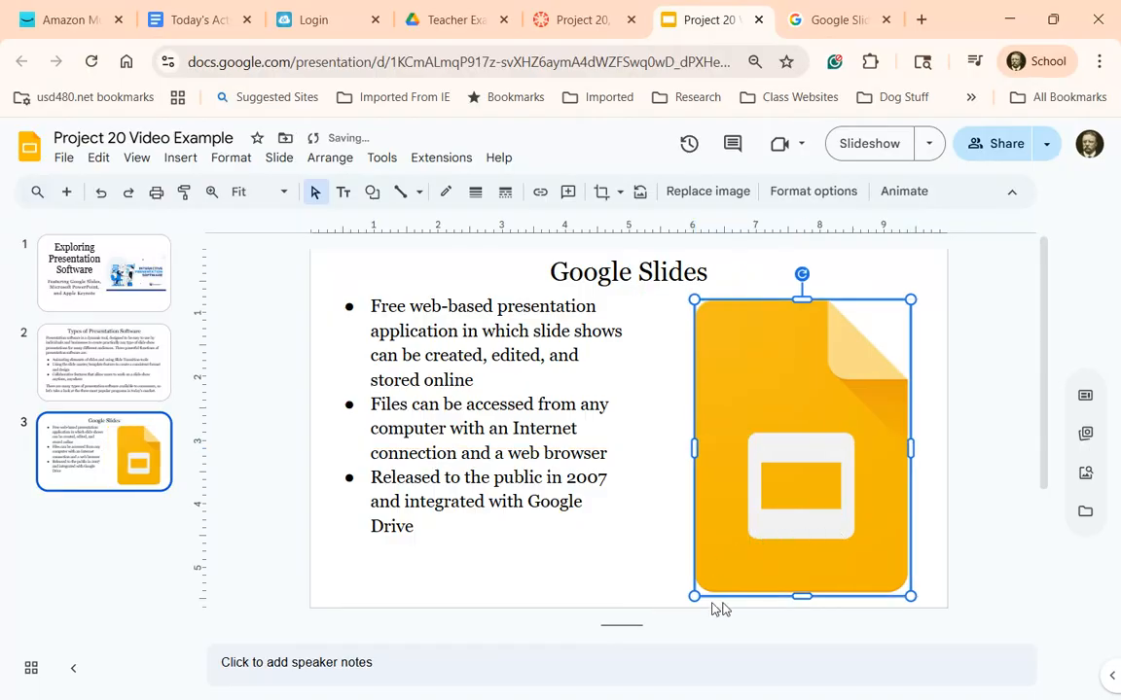
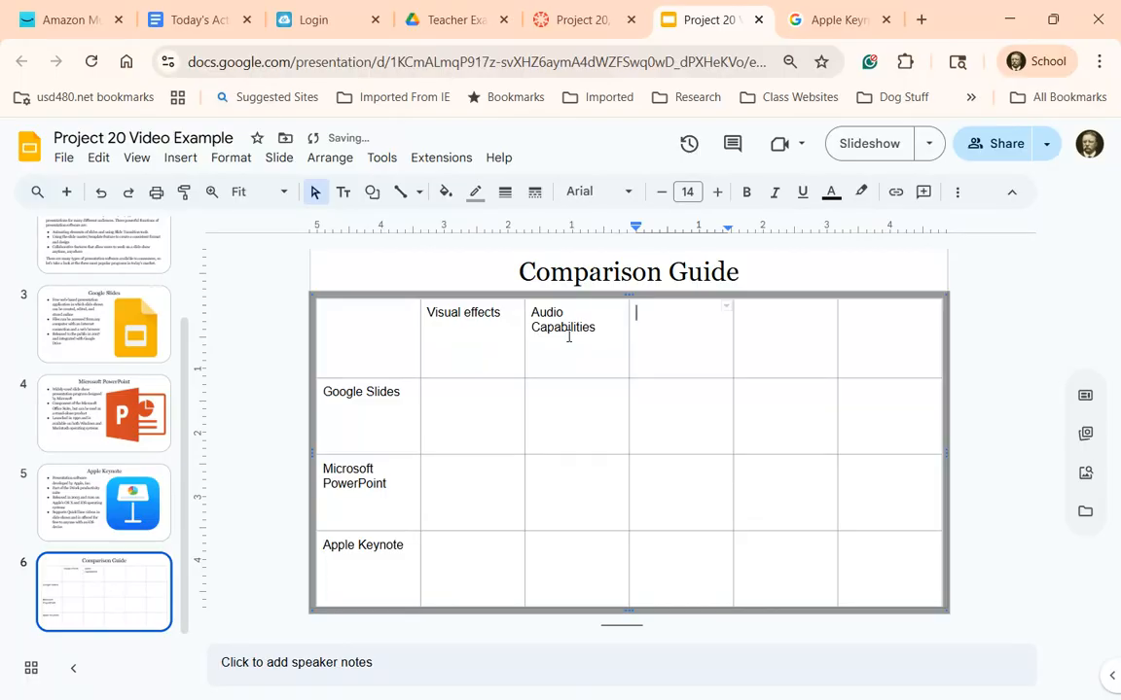
Step: Enter "Video Capabilities" as the column heading after "Audio Capabilities" in the Comparison Guide table
type("Video CVapl")
key("BackSpace")
key("BackSpace")
key("BackSpace")
type("apabilities")
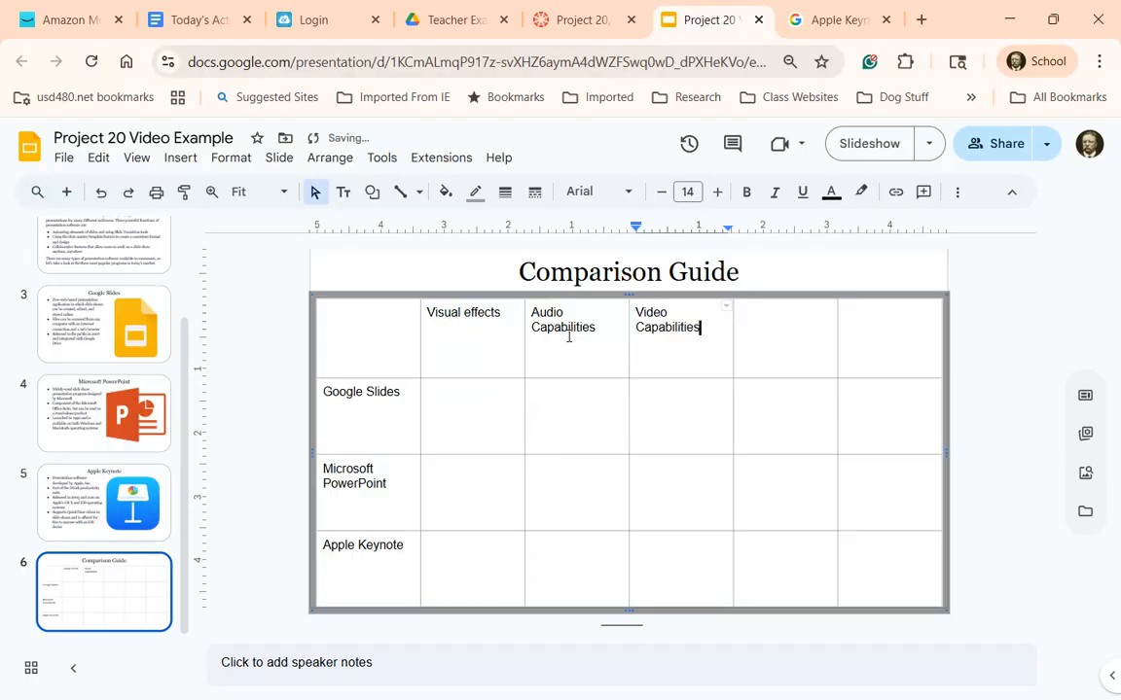
key("Tab")
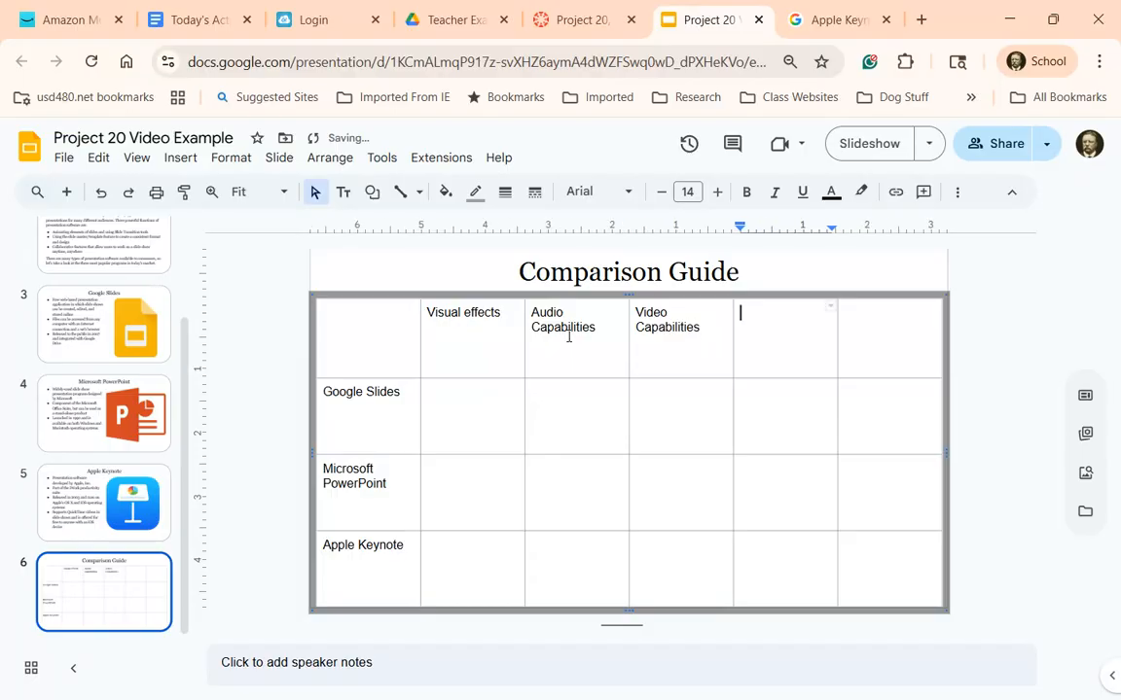
Step: Add the headings "Collaboration Capabilities" and "Cost" in the last two columns and correct the misspelled "Capabilitoes"
type("Coll")
type("aboration Ca")
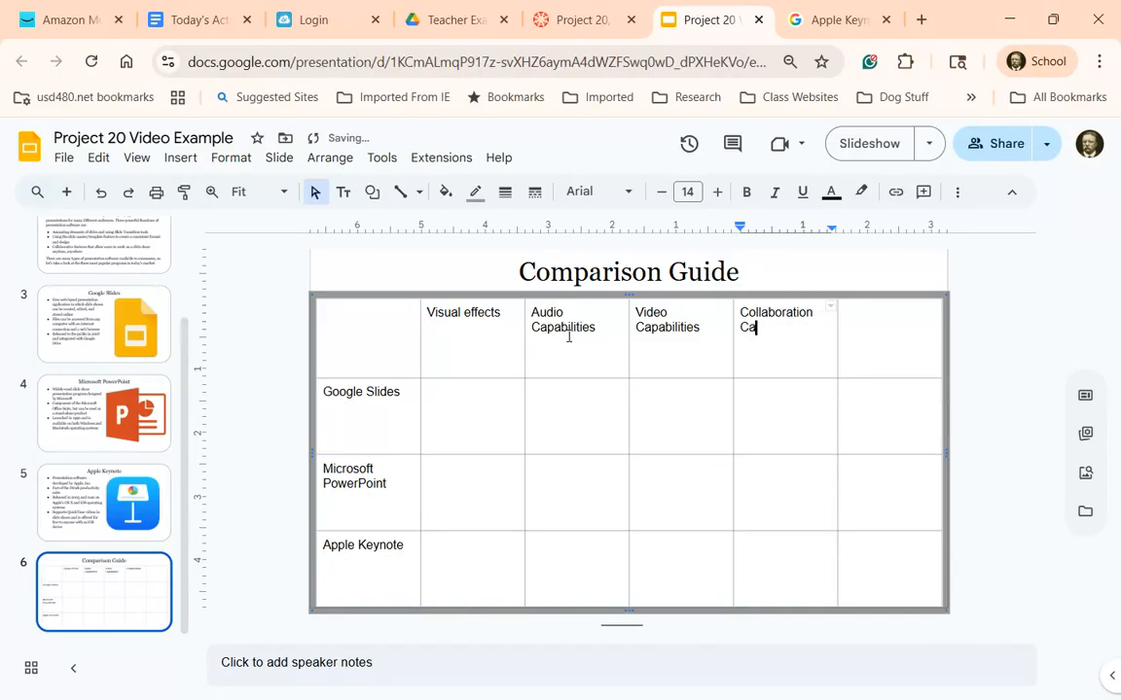
type("pabilitoes")
key("Tab")
type("Cost")
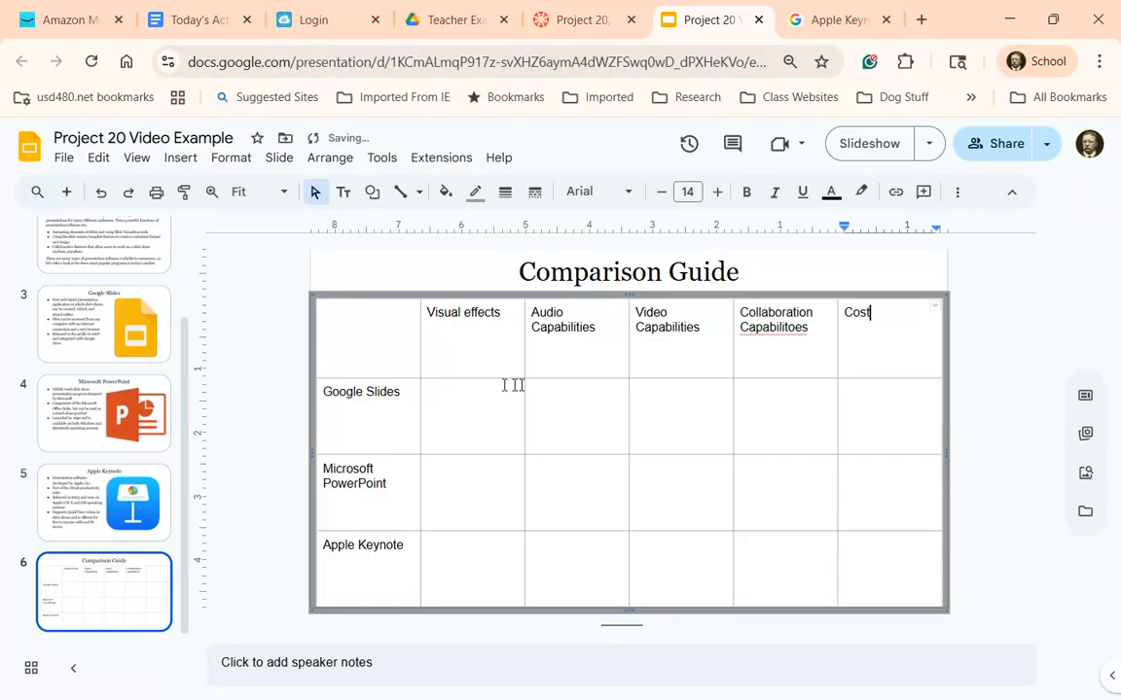
right_click(779, 334)
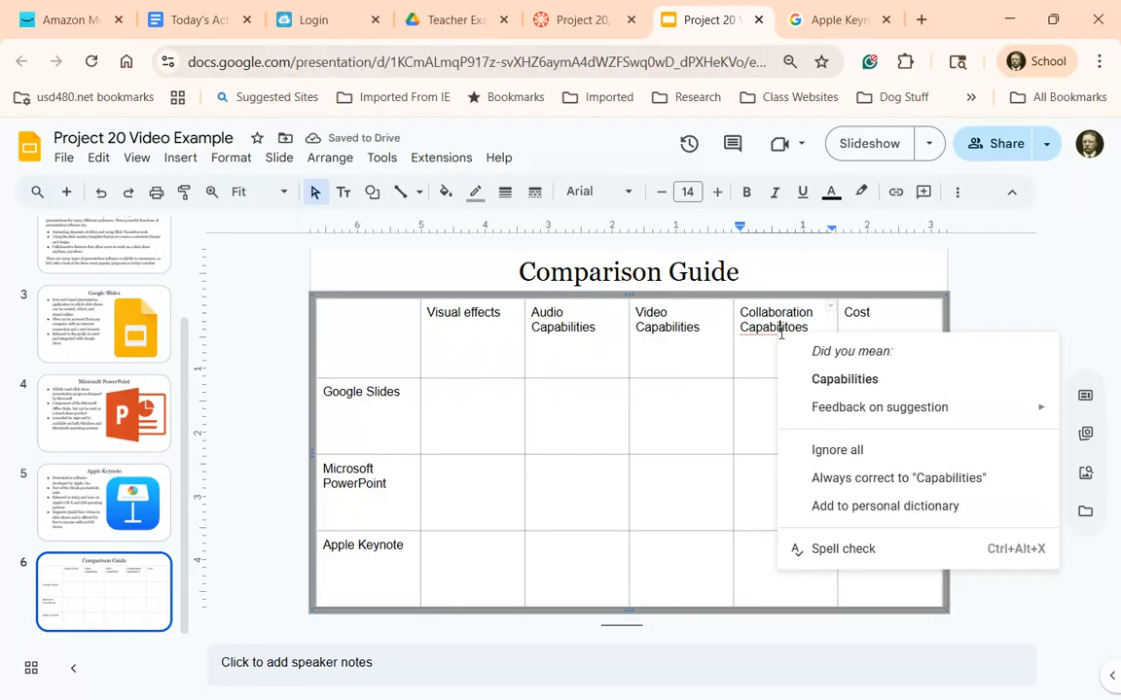
left_click(822, 379)
Step: Enter "Free when you create a Google account" as the cost of Google Slides
left_click(872, 415)
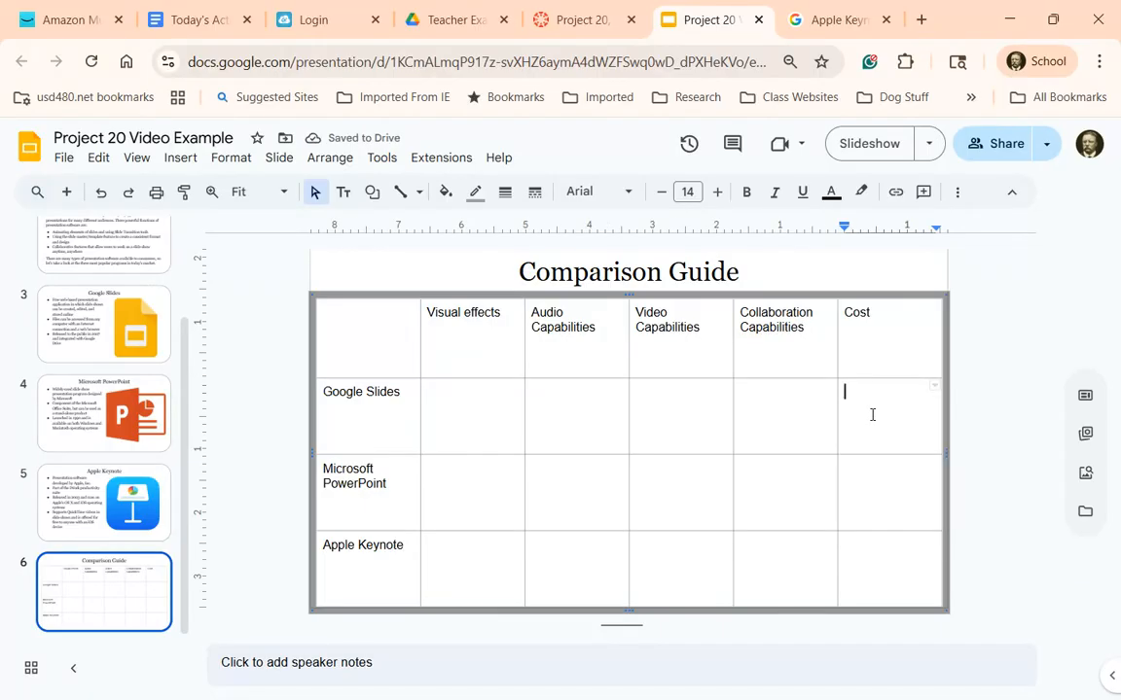
type("Free when you crea")
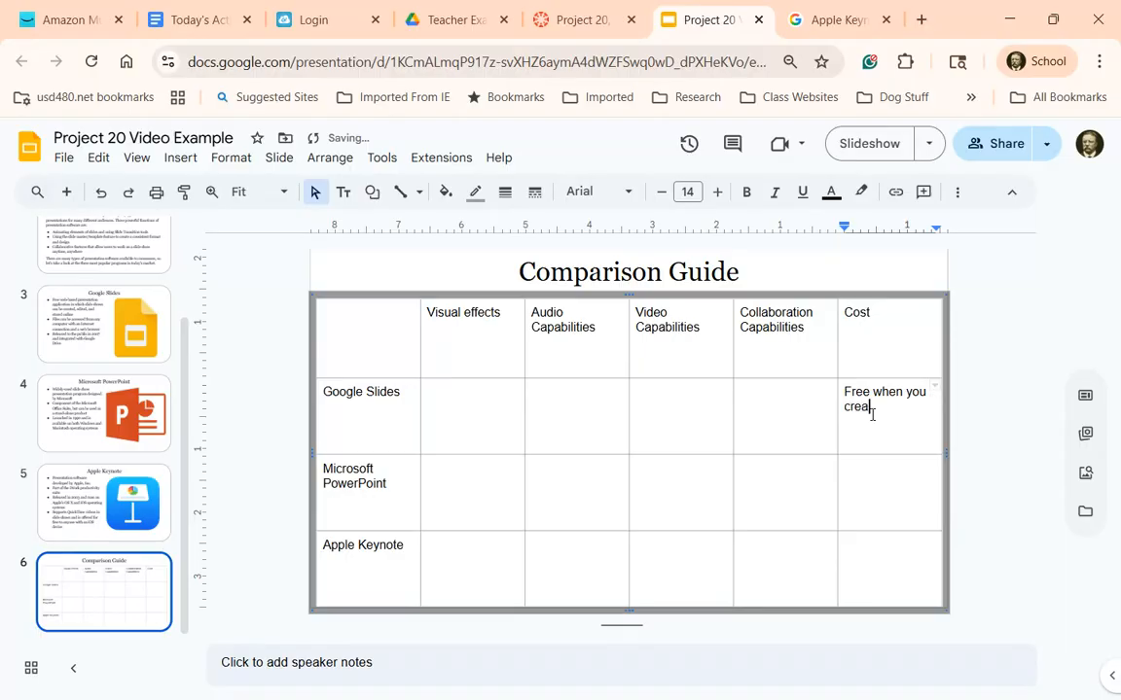
type("te a Google account")
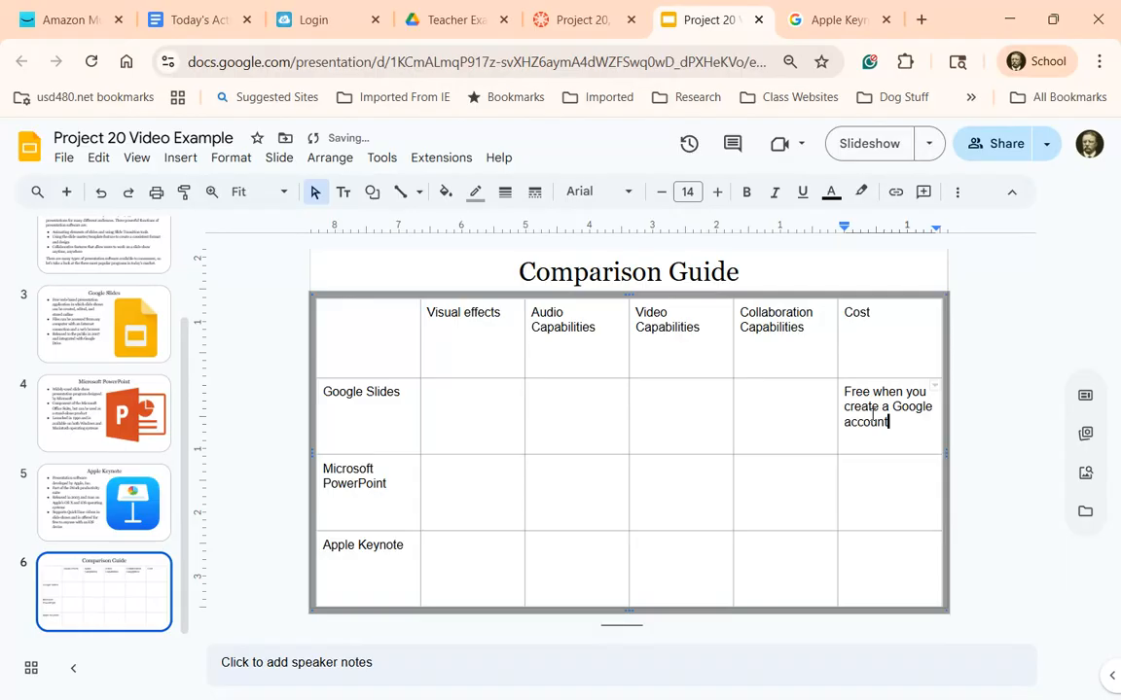
Step: Enter "Must purchase through Microsoft" as the cost of Microsoft PowerPoint
key("Down")
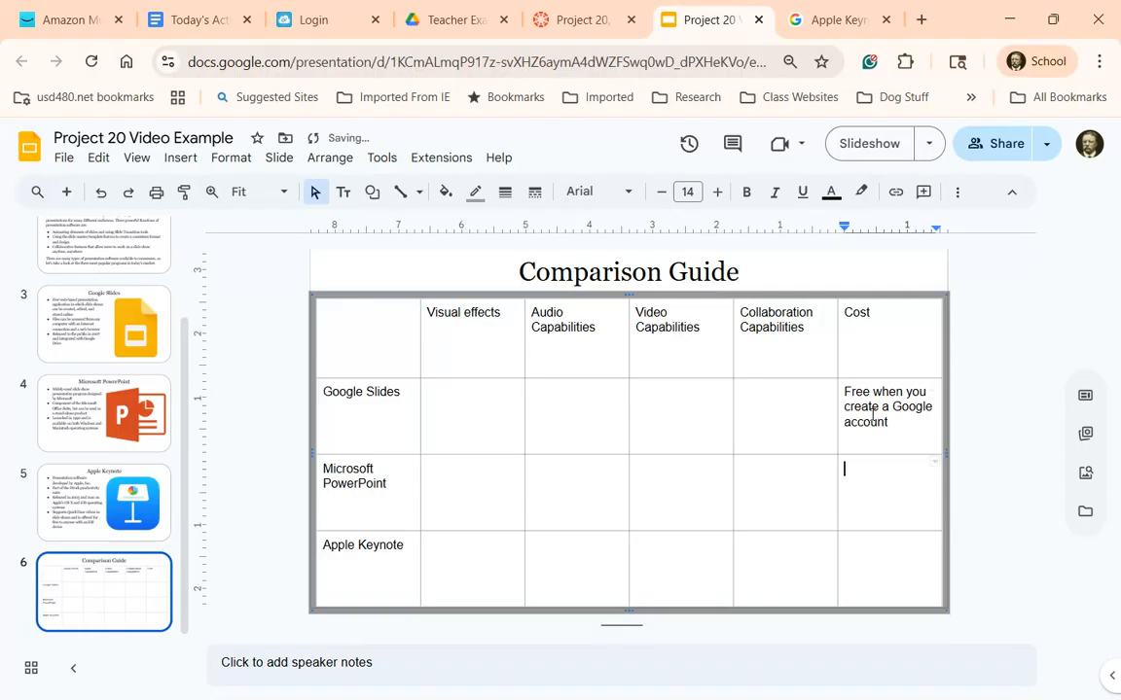
type("Must ")
type("pr")
type("urchase")
type(" through Mi")
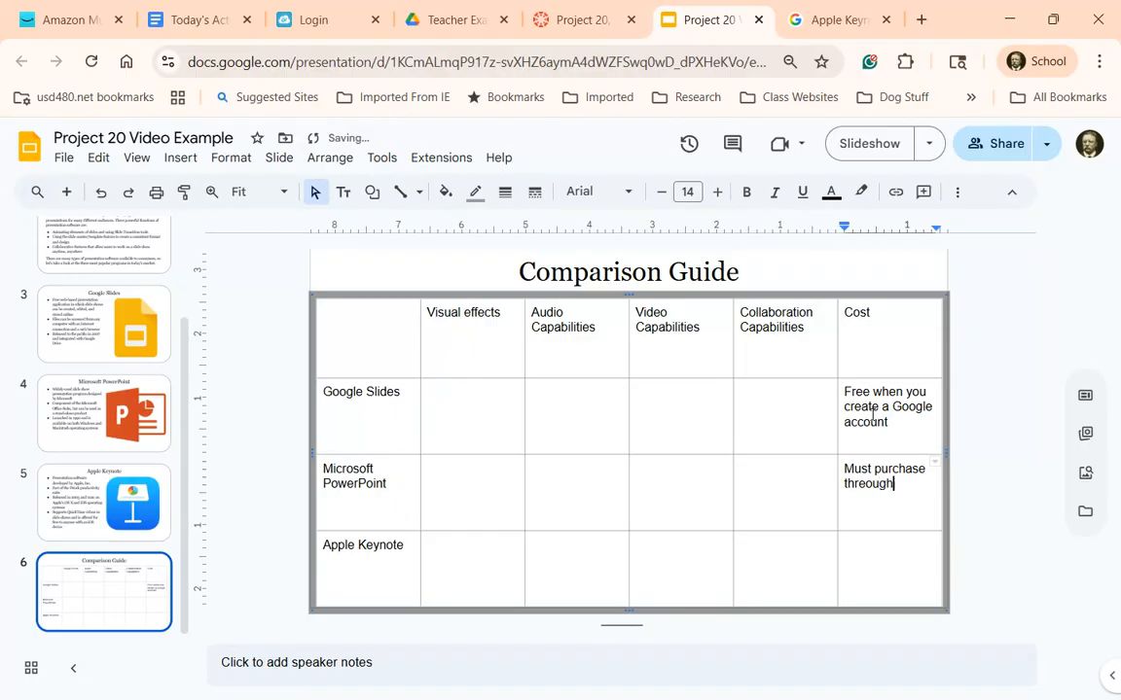
type("crosofy")
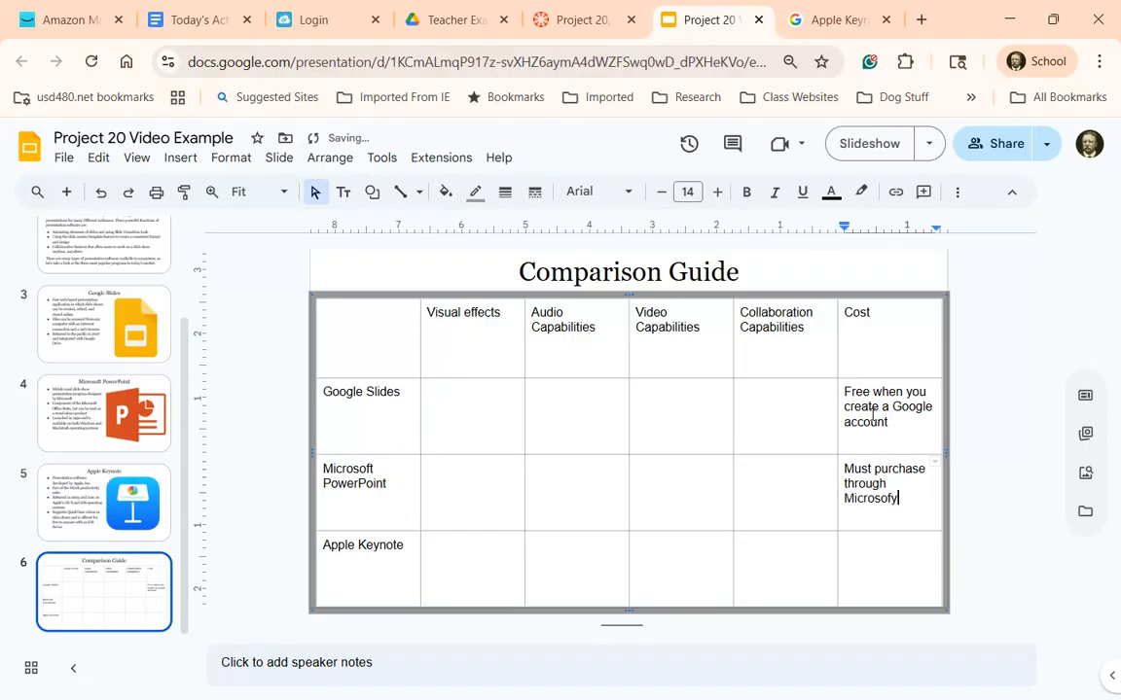
key("BackSpace")
type("t")
Step: Enter "Free with a new Mac device" as the cost of Apple Keynote
key("Down")
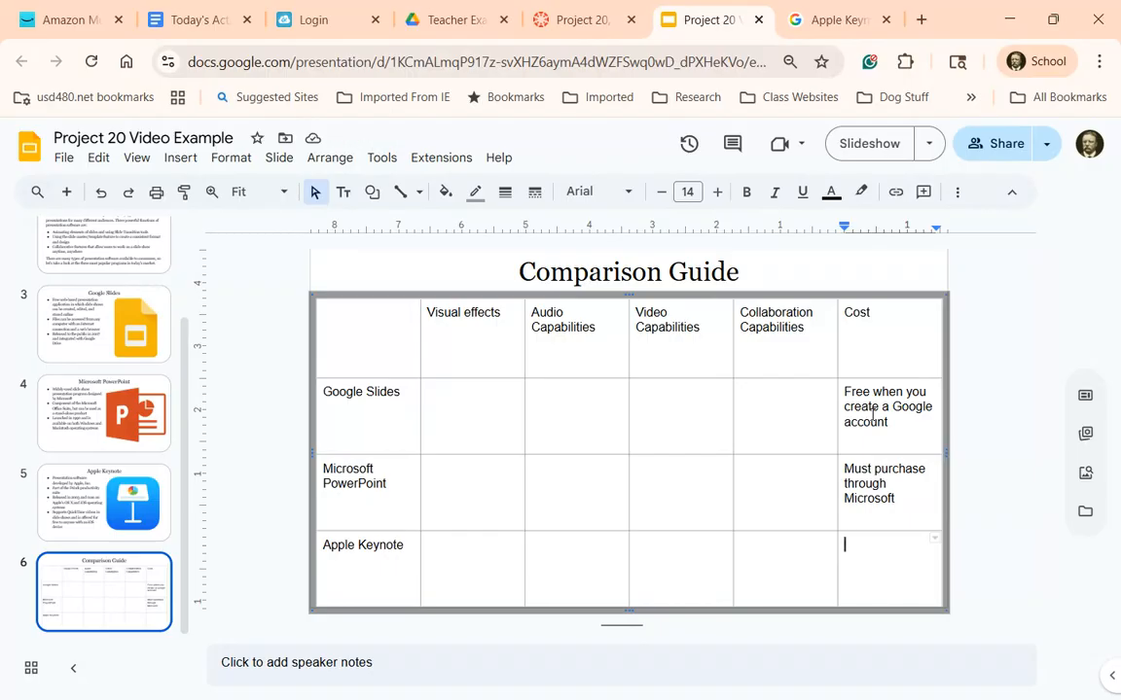
type("Free wi")
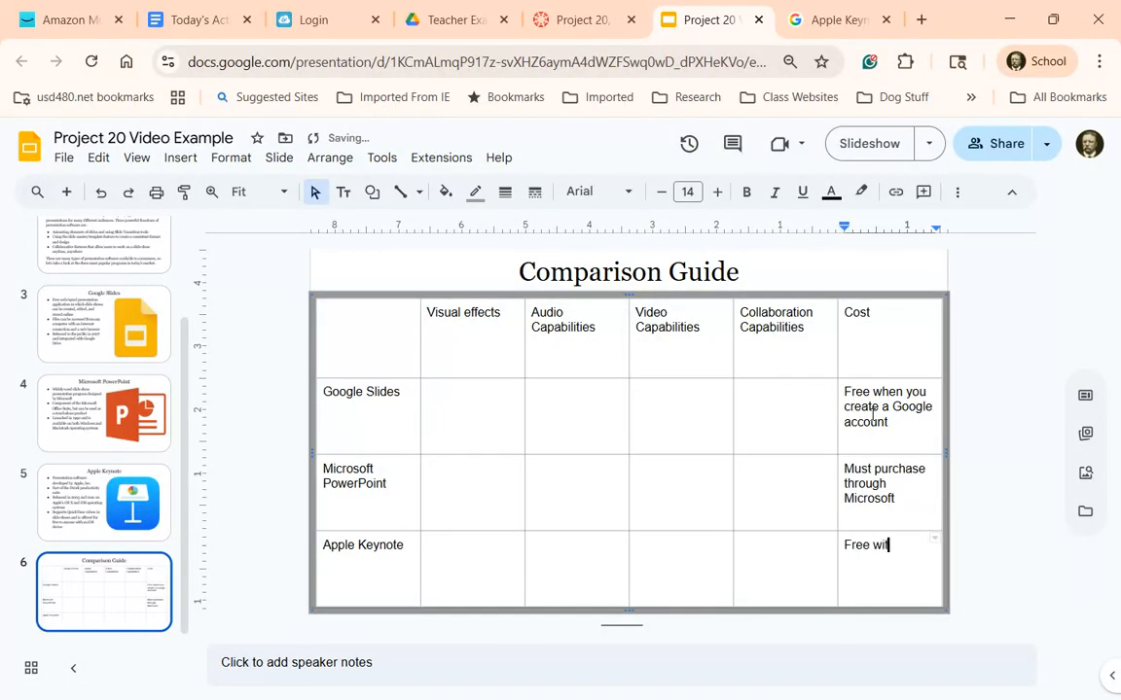
type("th a new Mac device")
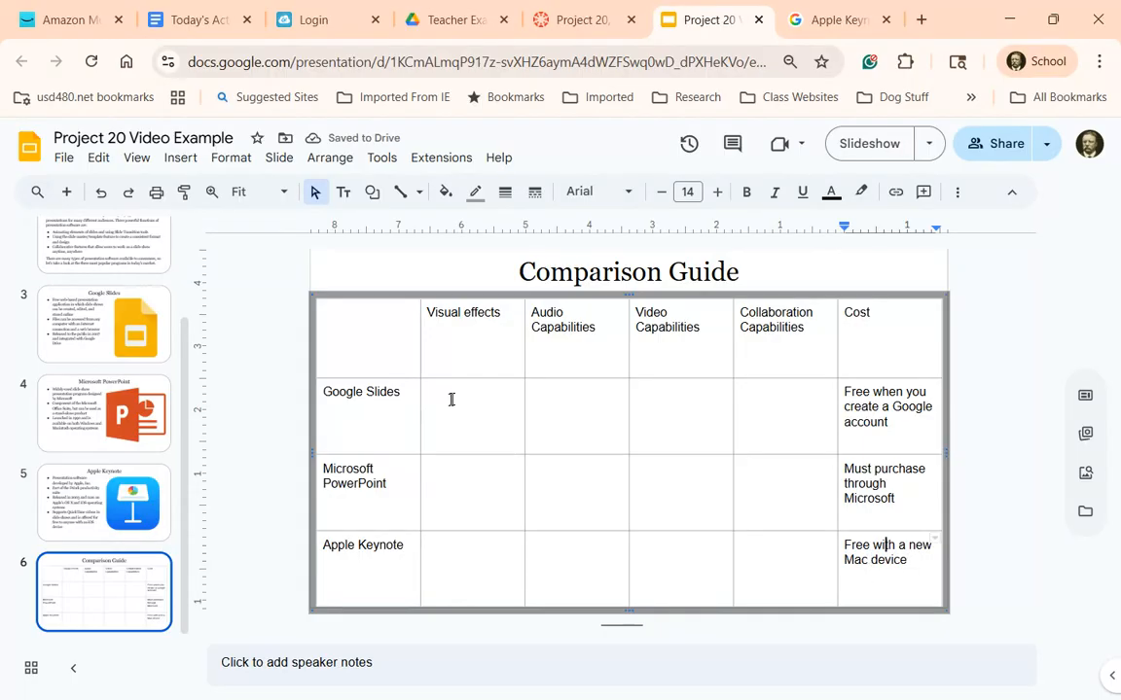
Step: Fill the Visual effects column with "No" for Google Slides and "Yes" for PowerPoint and Keynote, copying the "Yes" for reuse
left_click(493, 424)
type("No")
key("Down")
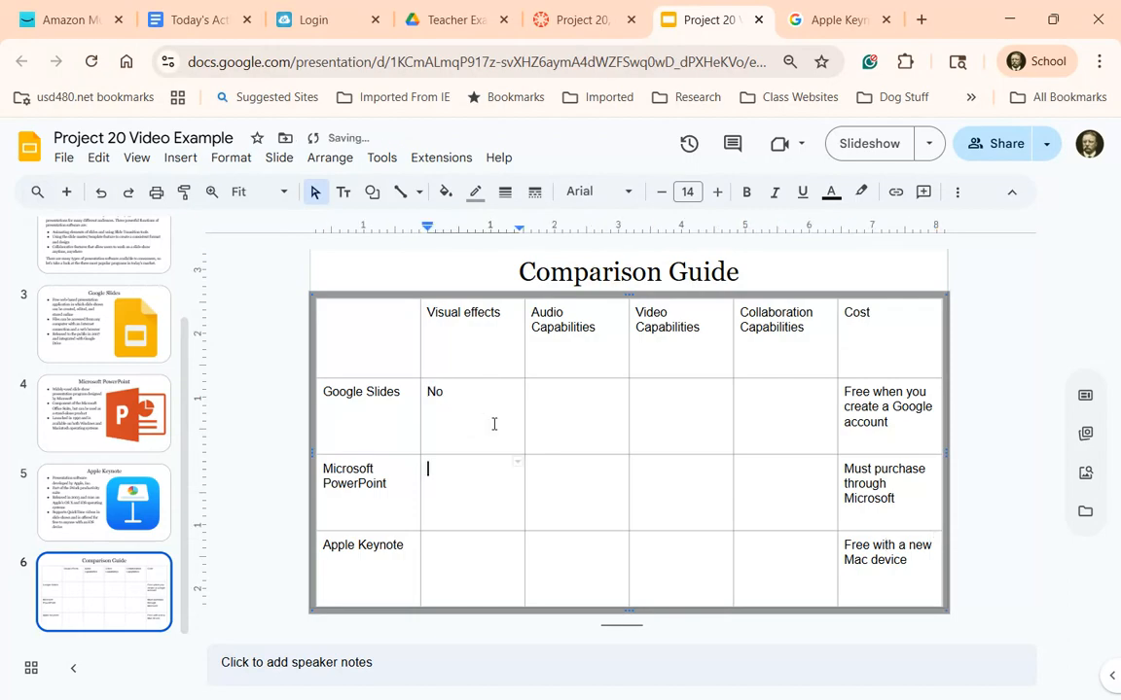
type("Yes")
double_click(434, 471)
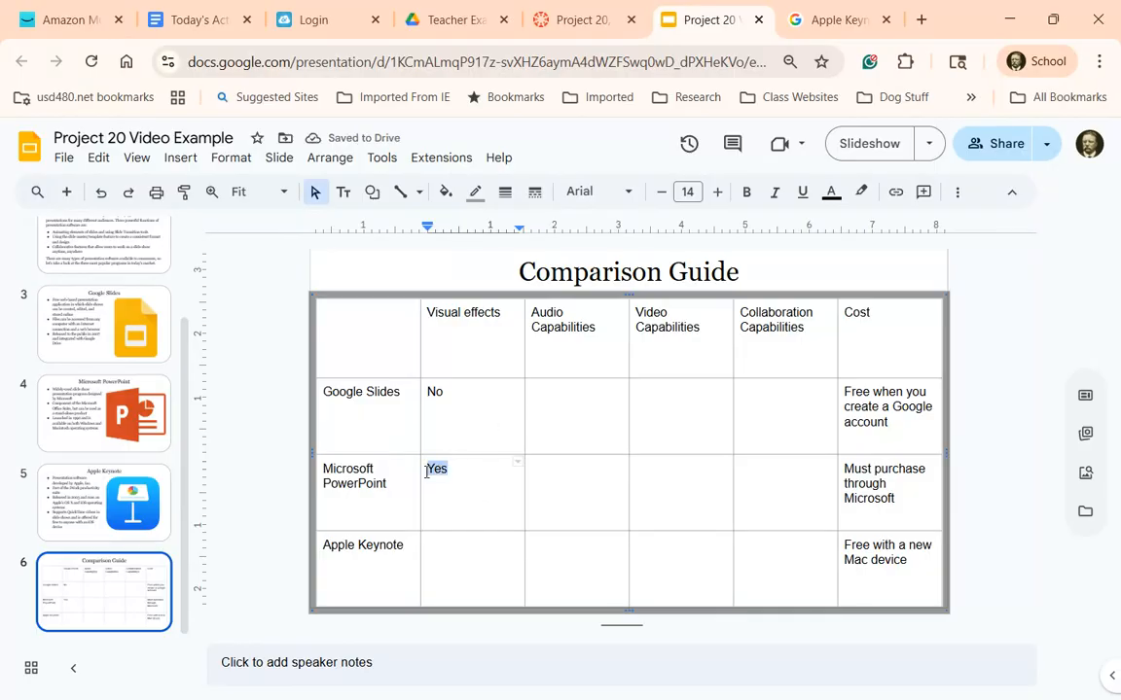
key("ctrl+c")
left_click(461, 572)
key("ctrl+v")
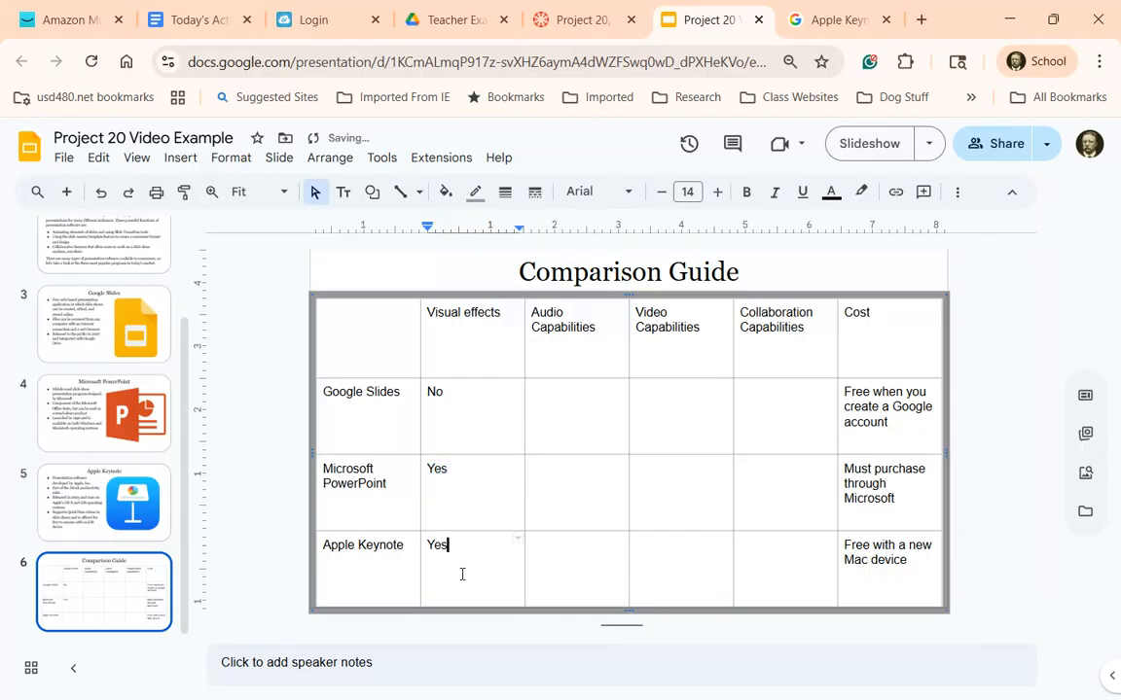
Step: Paste "Yes" into the Audio Capabilities cells of all three programs
left_click(535, 423)
key("ctrl+v")
left_click(554, 493)
key("ctrl+v")
left_click(566, 577)
key("ctrl+v")
Step: Paste "Yes" into the Video Capabilities cells of all three programs
left_click(662, 406)
key("ctrl+v")
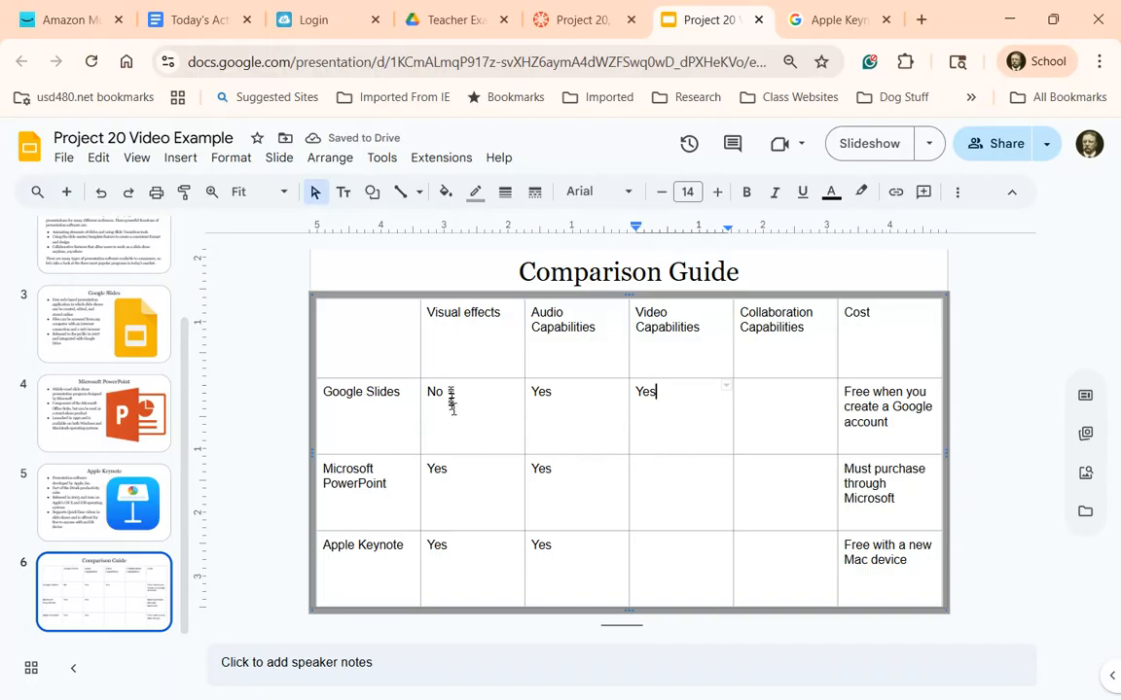
double_click(543, 393)
left_click(672, 498)
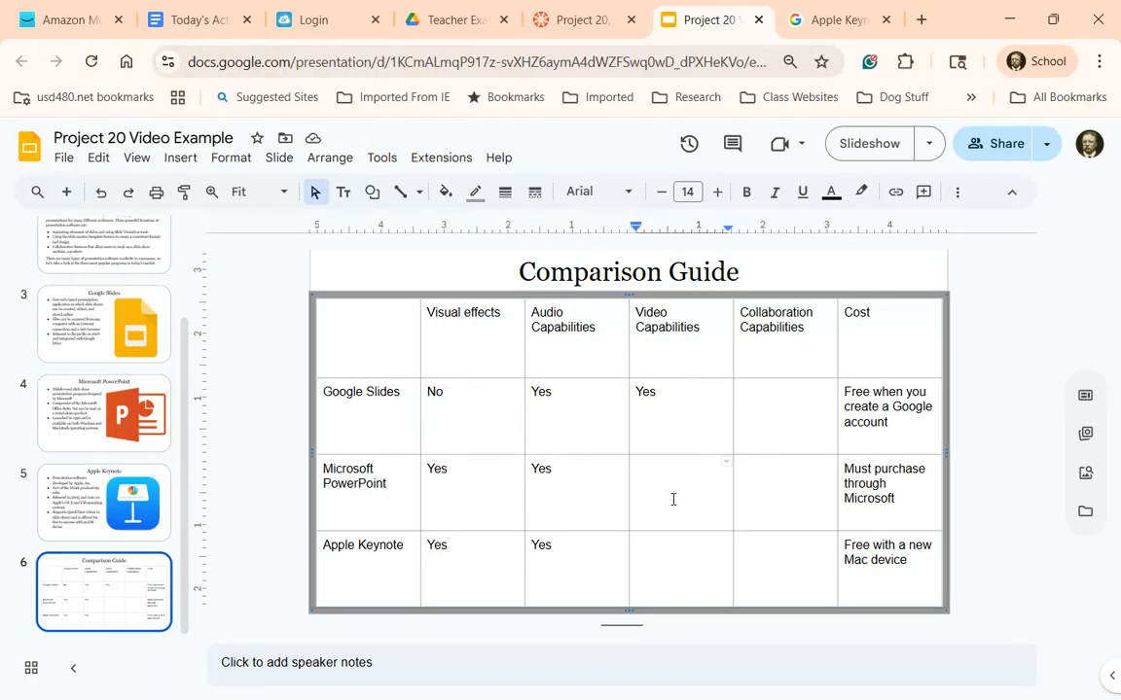
key("ctrl+v")
left_click(670, 572)
key("ctrl+v")
Step: Paste "Yes" into the Collaboration Capabilities cells of all three programs
left_click(767, 414)
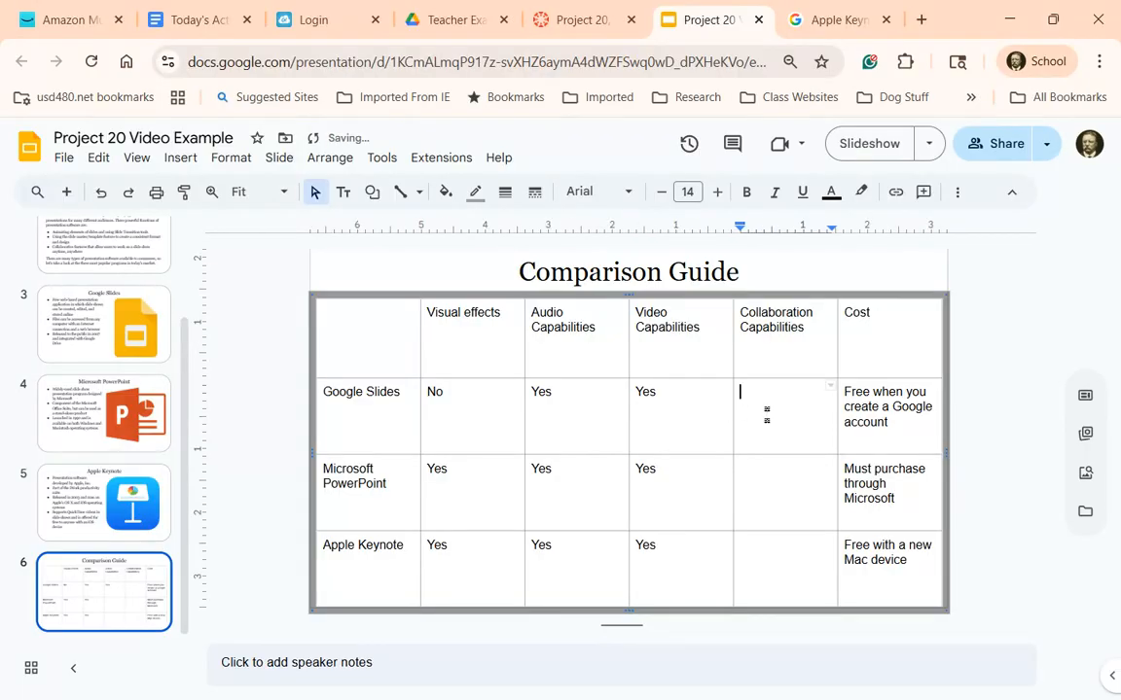
key("ctrl+v")
left_click(760, 493)
key("ctrl+v")
left_click(755, 561)
key("ctrl+v")
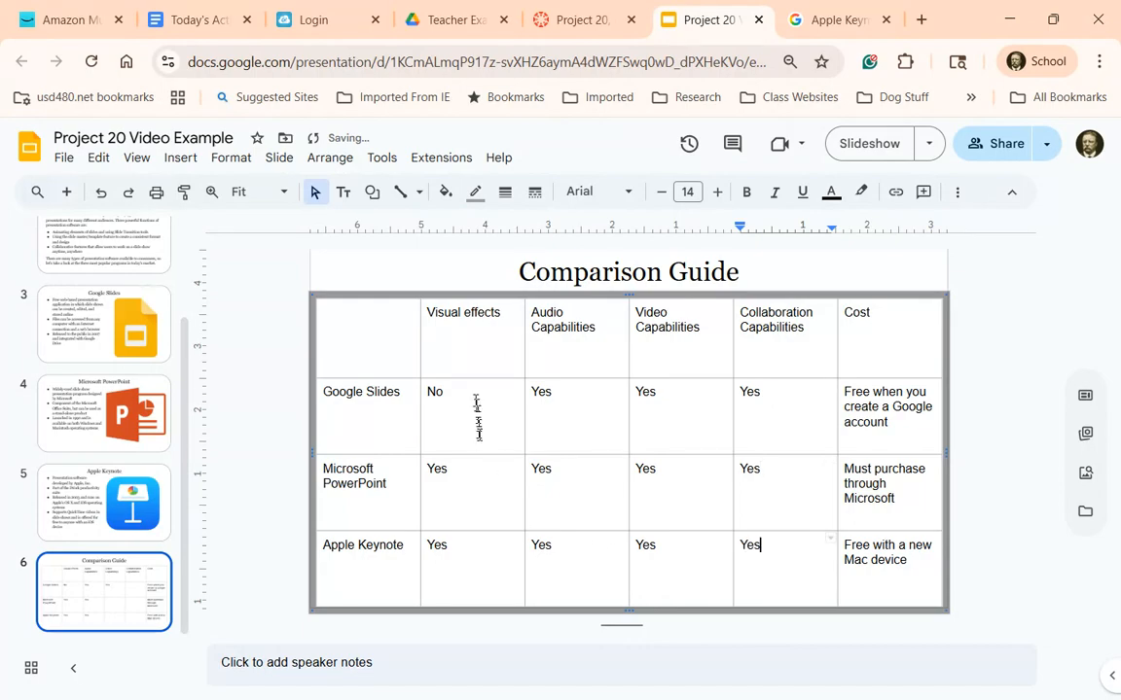
Step: Change the Audio Capabilities entry for Google Slides to "No"
left_click(568, 393)
left_click_drag(568, 393, 532, 393)
type("No")
Step: Replace the Visual effects entry for Google Slides with "About 15 effects"
mouse_move(446, 400)
left_mouse_down()
mouse_move(416, 399)
mouse_move(456, 396)
mouse_move(429, 398)
left_mouse_up()
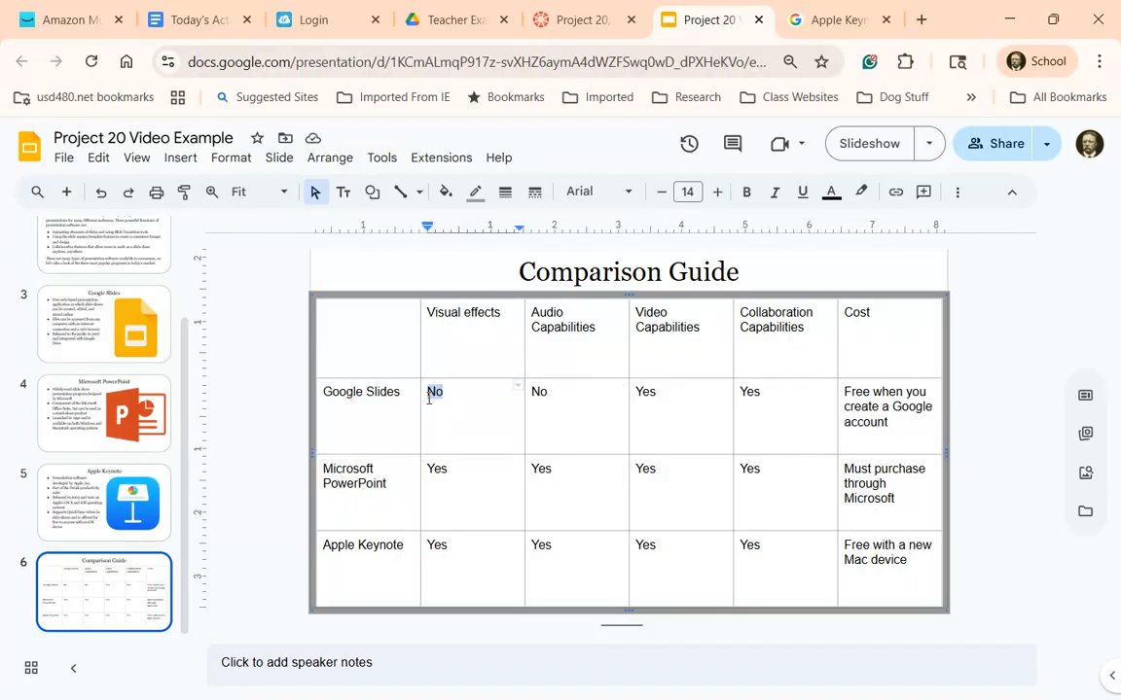
type("Abpo")
key("BackSpace")
key("BackSpace")
type("out 15 effects")
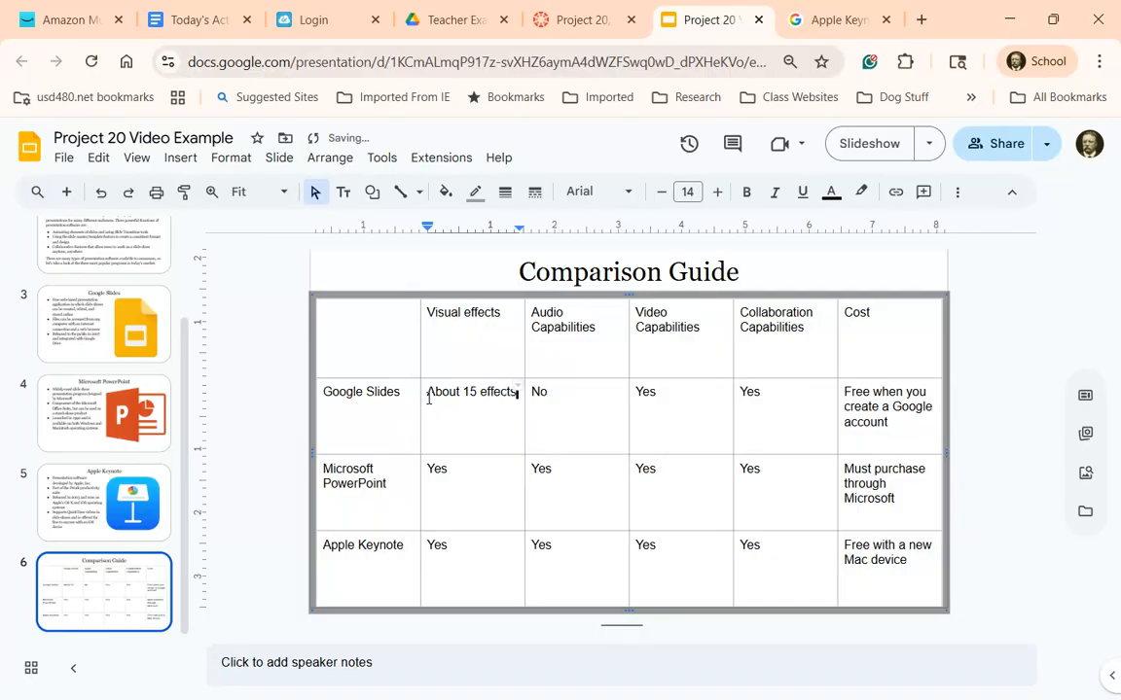
Step: Try to replace the Visual effects entry for Microsoft PowerPoint with a copy of "About 15 effects"
double_click(428, 392)
left_click_drag(428, 392, 513, 393)
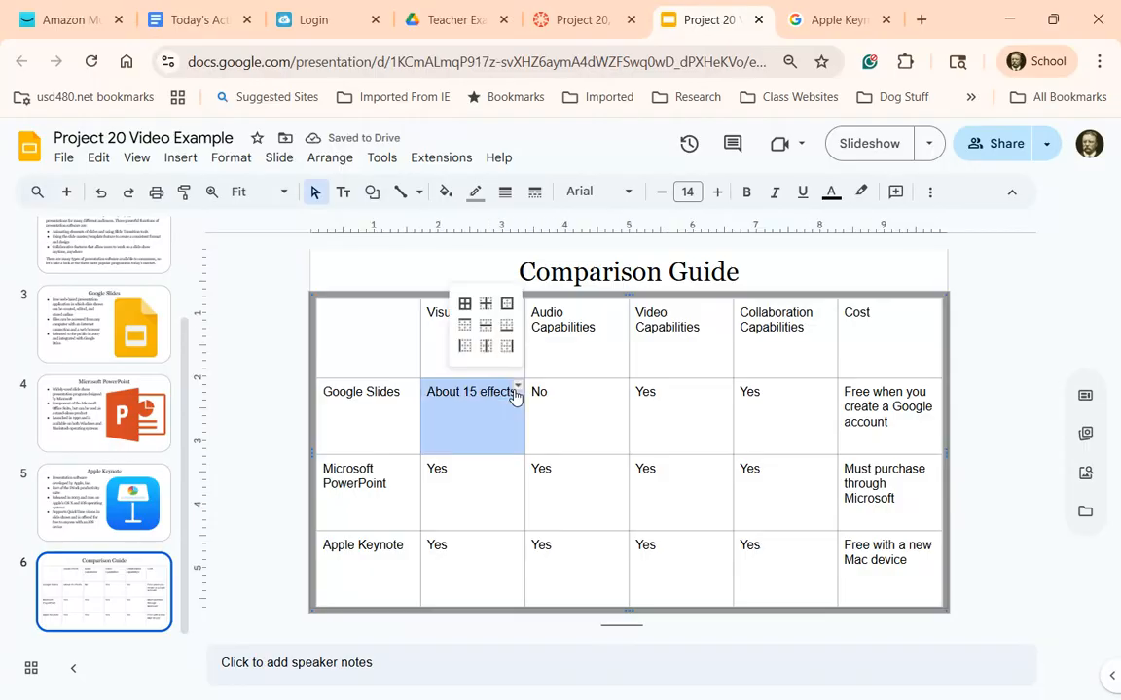
left_click(451, 469)
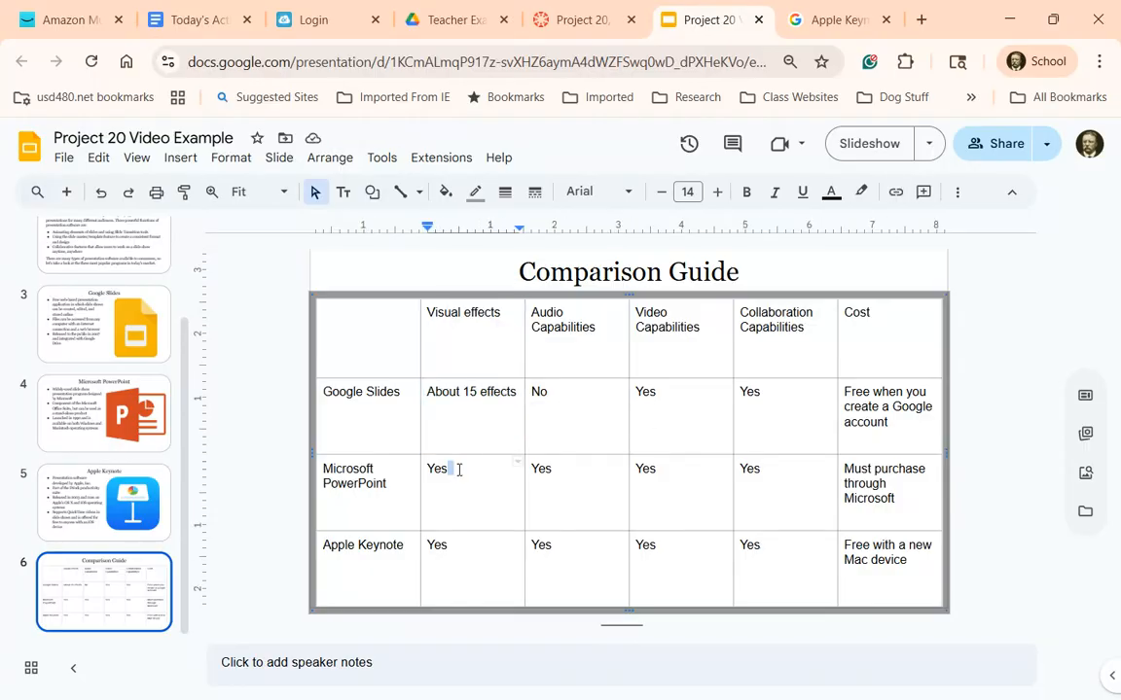
left_click(429, 469)
key("Return")
double_click(437, 484)
left_click(446, 487)
left_click(428, 485)
key("BackSpace")
double_click(437, 469)
key("ctrl+v")
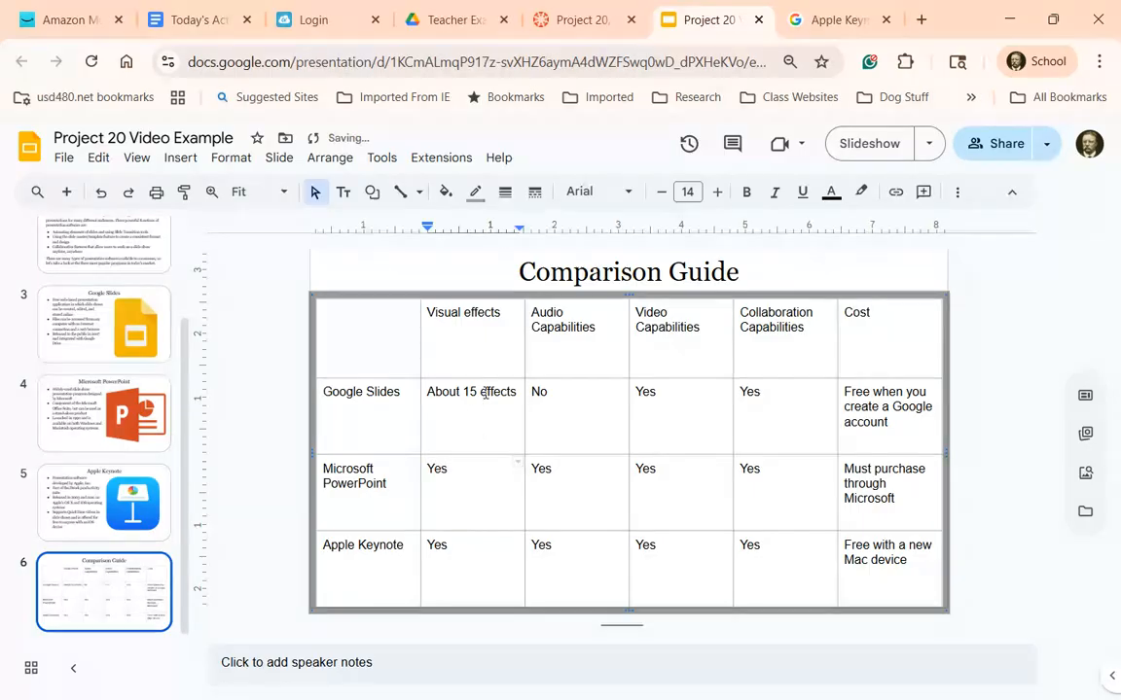
Step: Copy "About 15 effects" from the Google Slides row over the Visual effects entry for Microsoft PowerPoint
left_click_drag(427, 392, 515, 393)
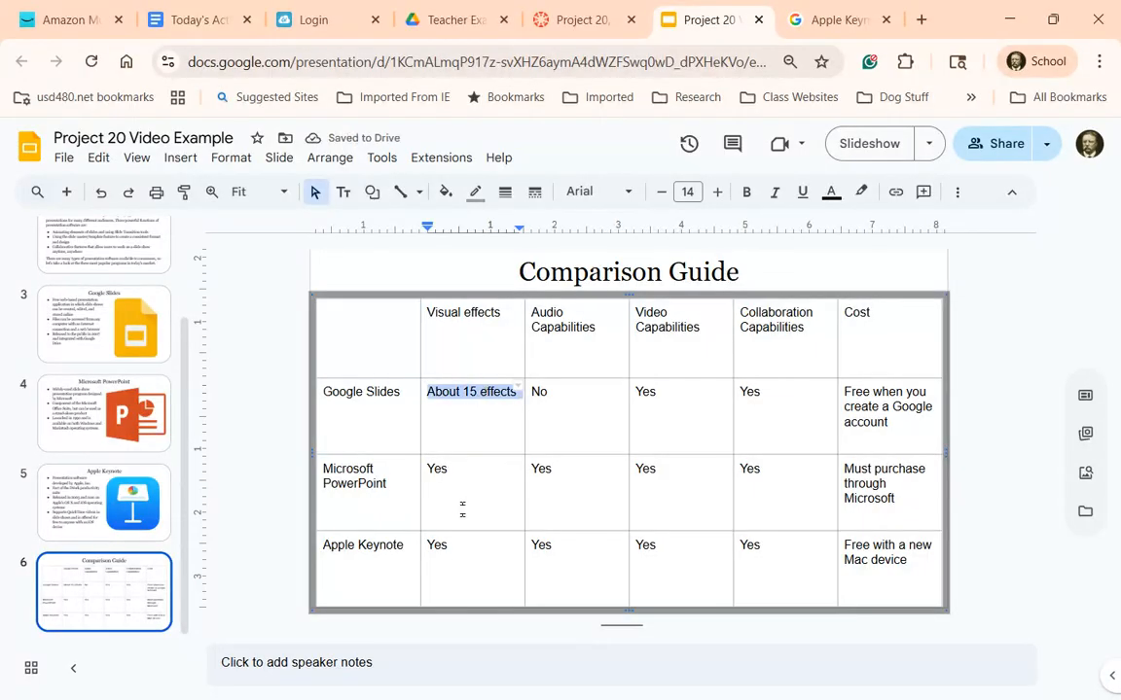
left_click(437, 469)
double_click(436, 469)
key("ctrl+v")
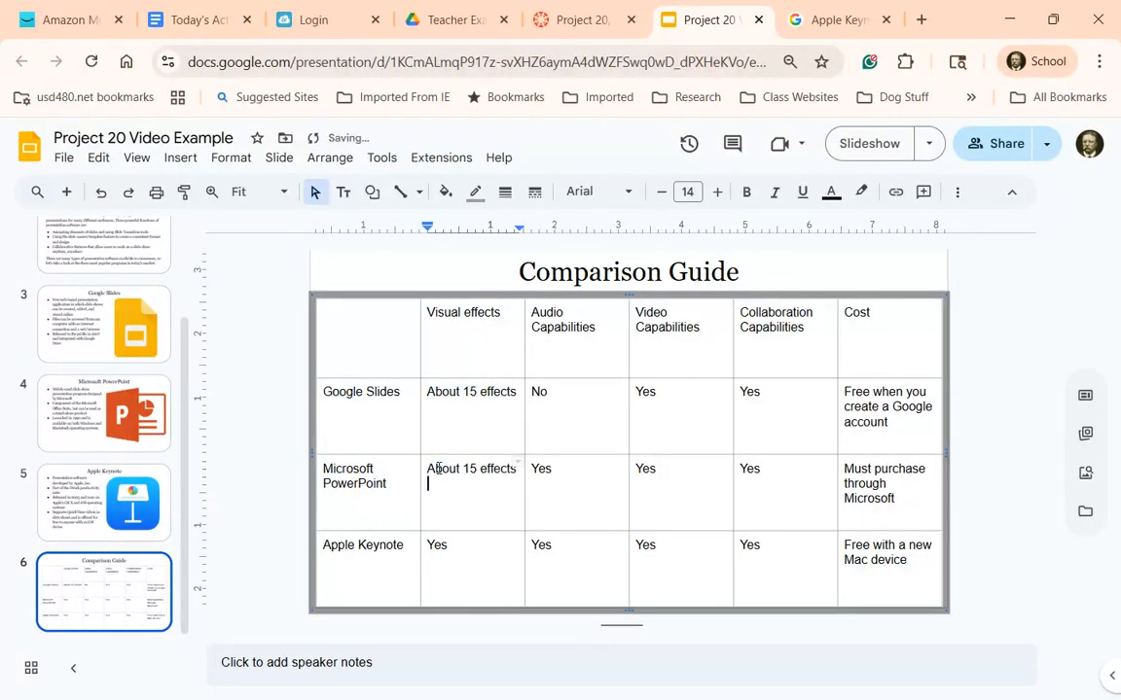
Step: Paste the copied effects text over the Visual effects entry for Apple Keynote and change it to "About 70 effects"
left_click(433, 547)
double_click(438, 547)
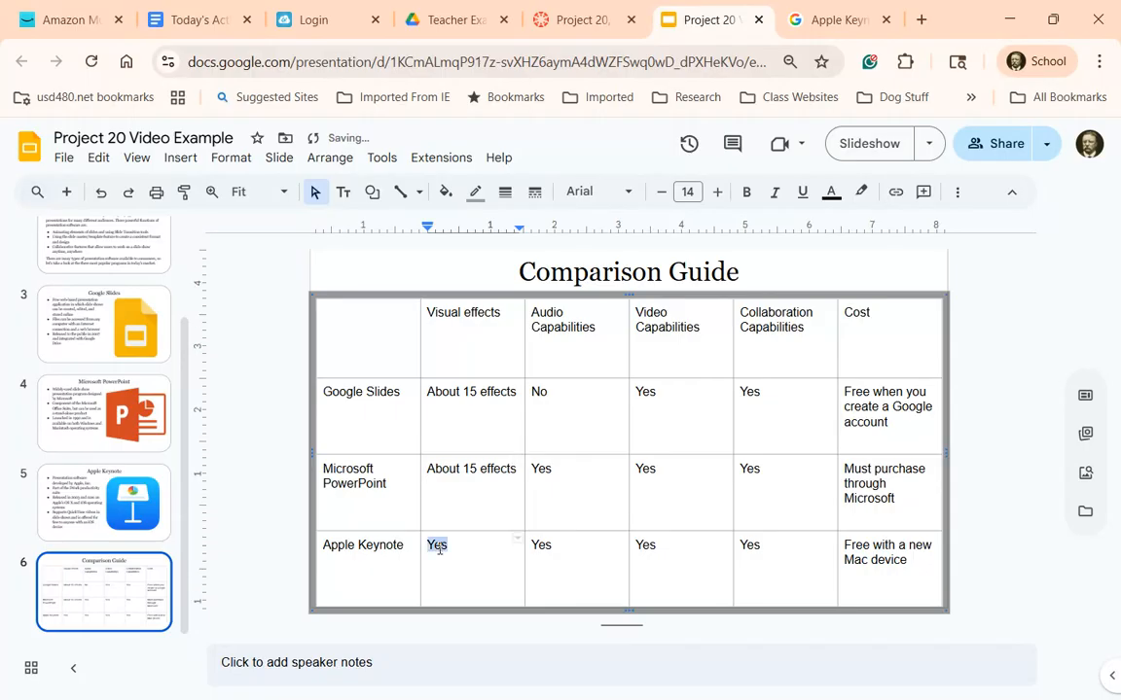
key("ctrl+v")
double_click(472, 546)
key("BackSpace")
type("70")
Step: Change the Visual effects entry for Microsoft PowerPoint to "About 50 effects"
key("Up")
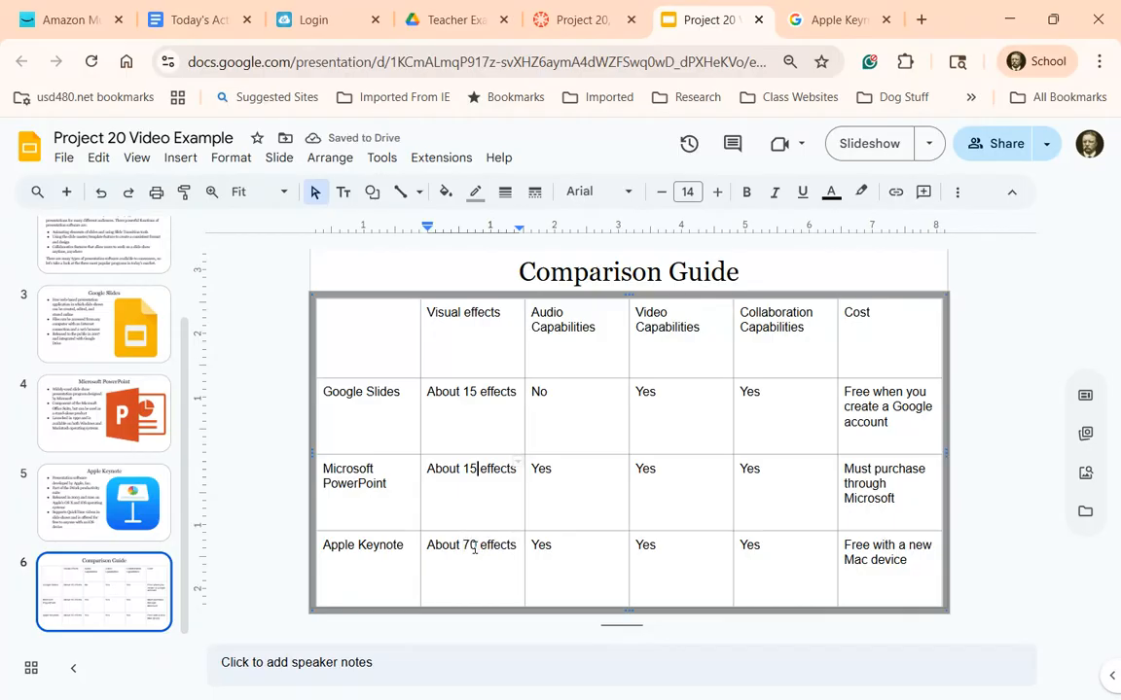
key("Left")
key("Left")
key("Left")
key("BackSpace")
key("BackSpace")
type("50")
Step: Set the font of the entire comparison table to Georgia
left_click_drag(909, 564, 382, 363)
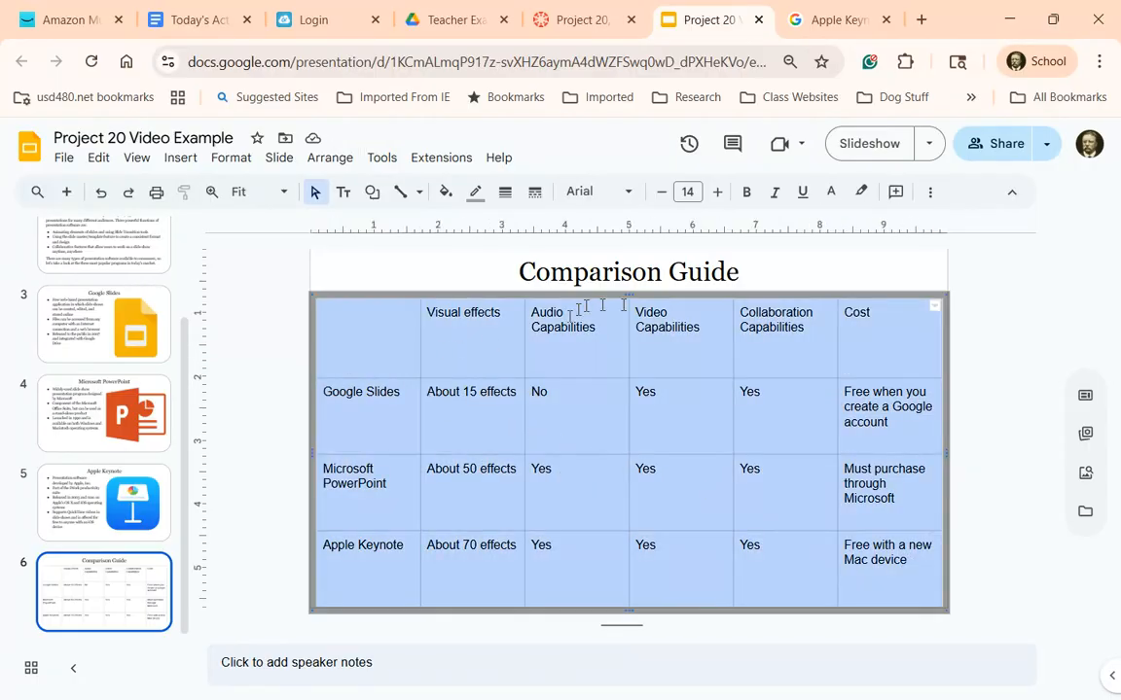
left_click(626, 193)
left_click(597, 372)
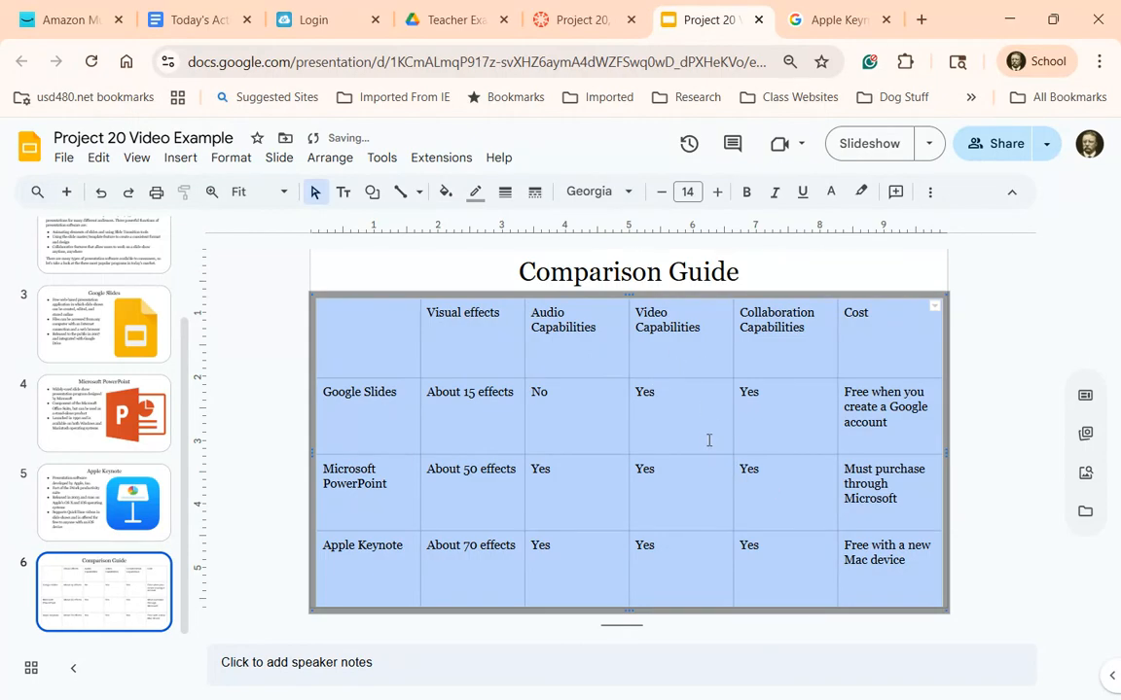
Step: Center the text of all table cells both horizontally and vertically
left_click(929, 194)
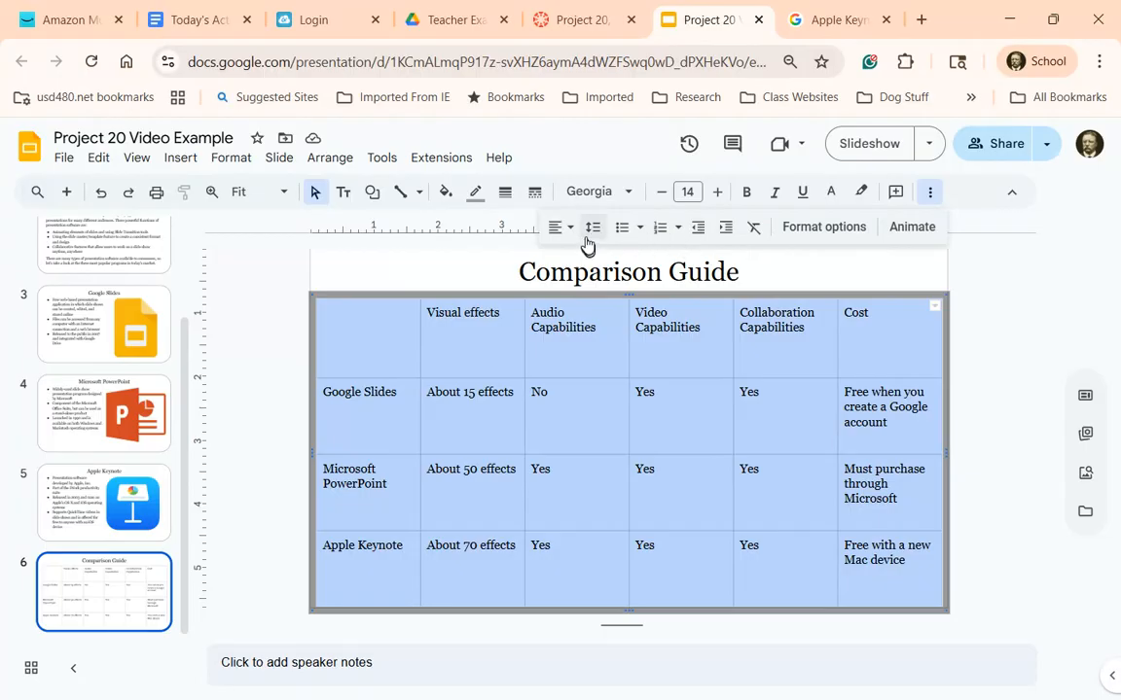
left_click(567, 229)
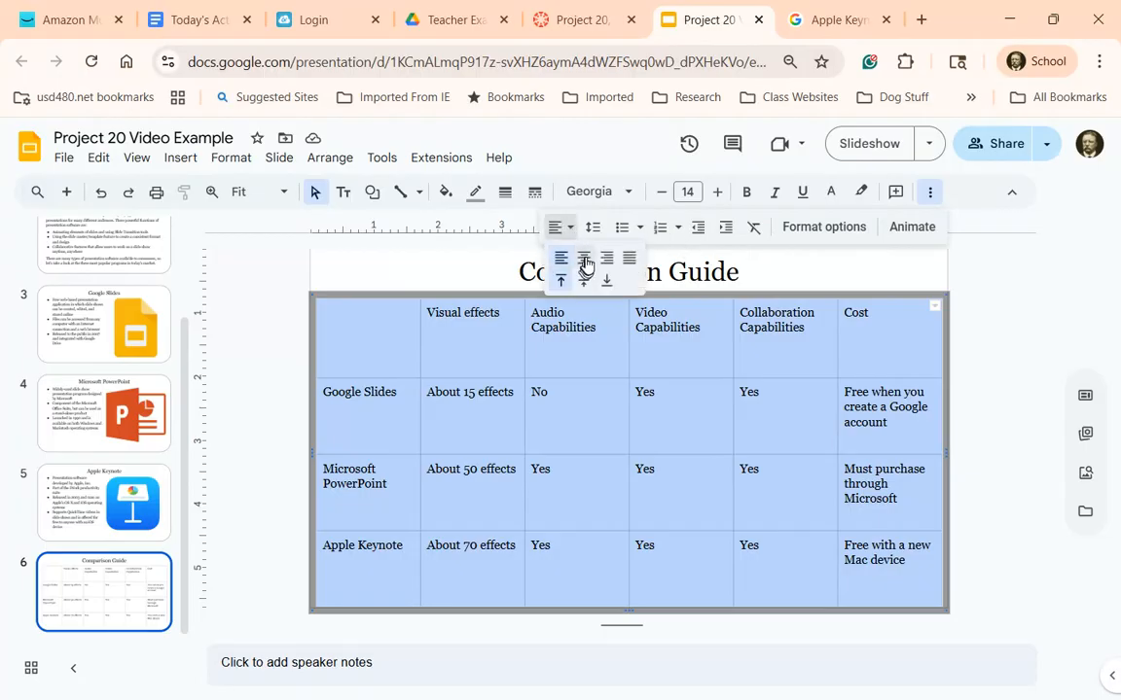
left_click(585, 260)
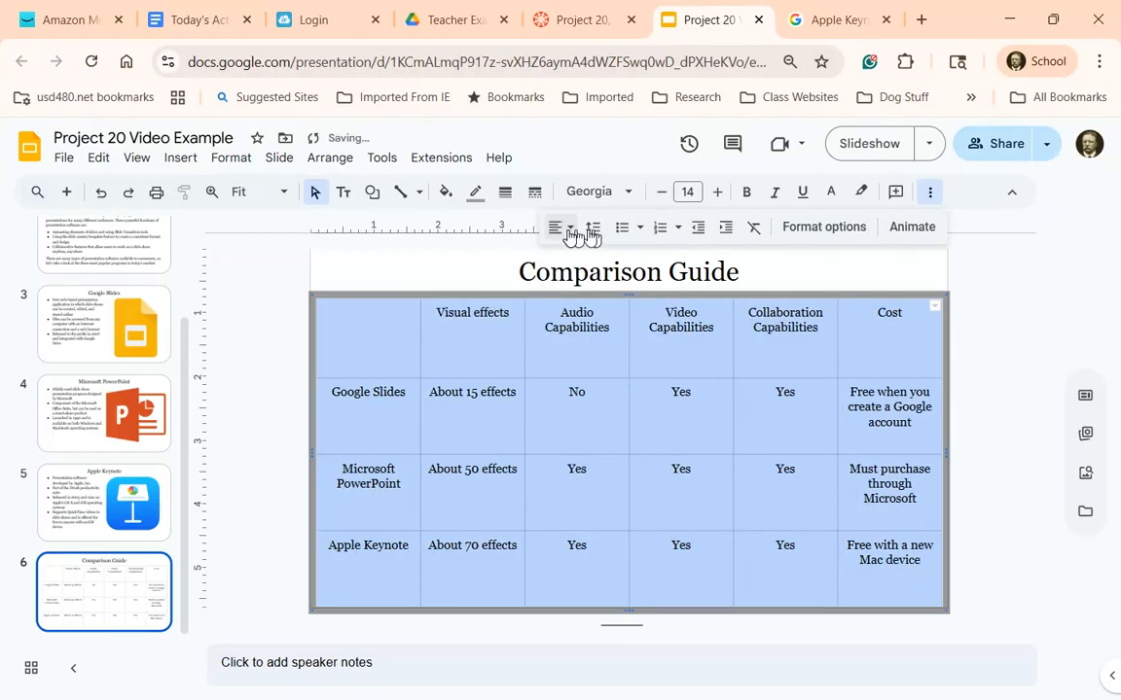
left_click(559, 229)
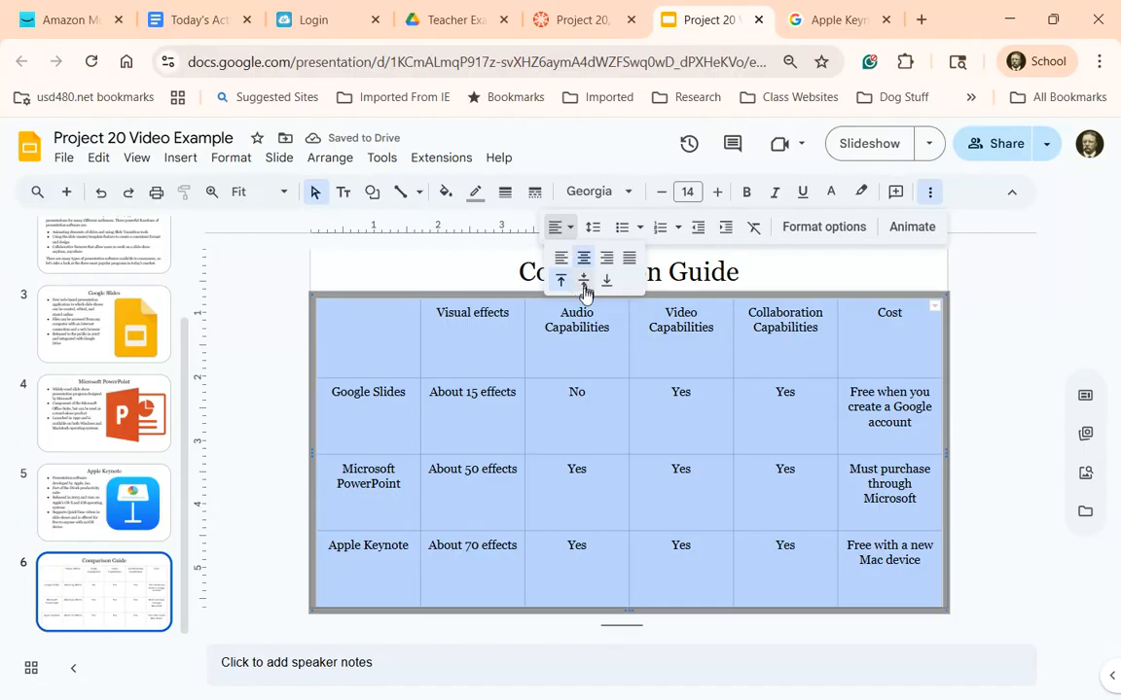
left_click(584, 281)
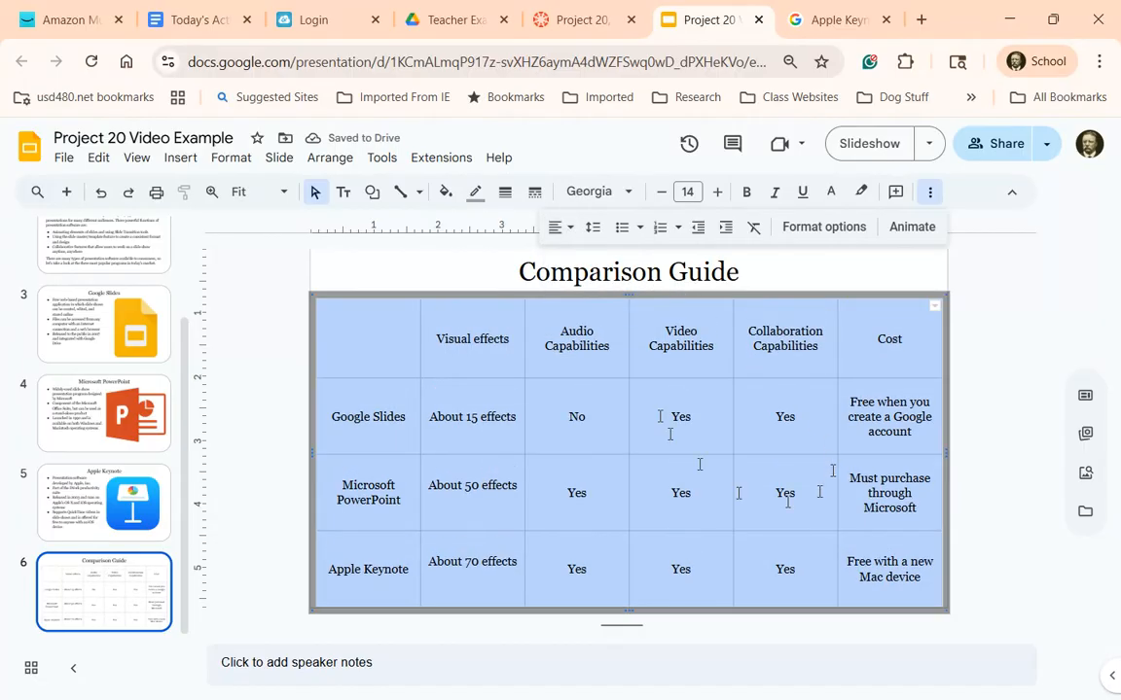
Step: Increase the font size of the whole comparison table to 19
left_click(717, 195)
left_click(717, 195)
left_click(717, 195)
left_click(717, 194)
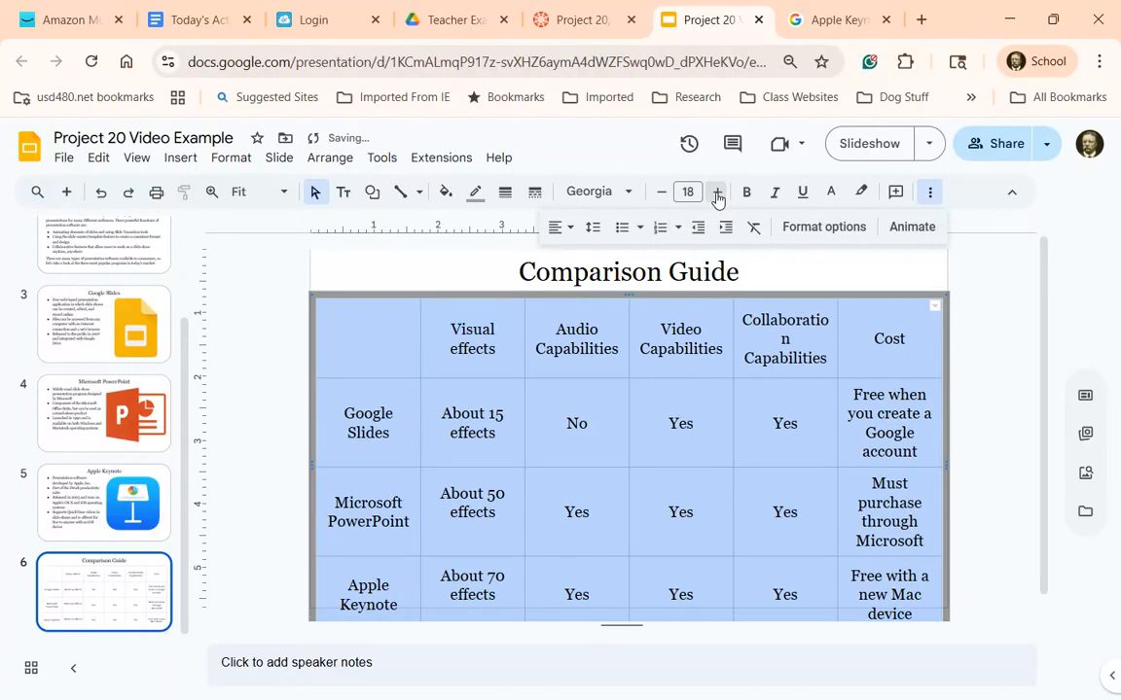
left_click(717, 195)
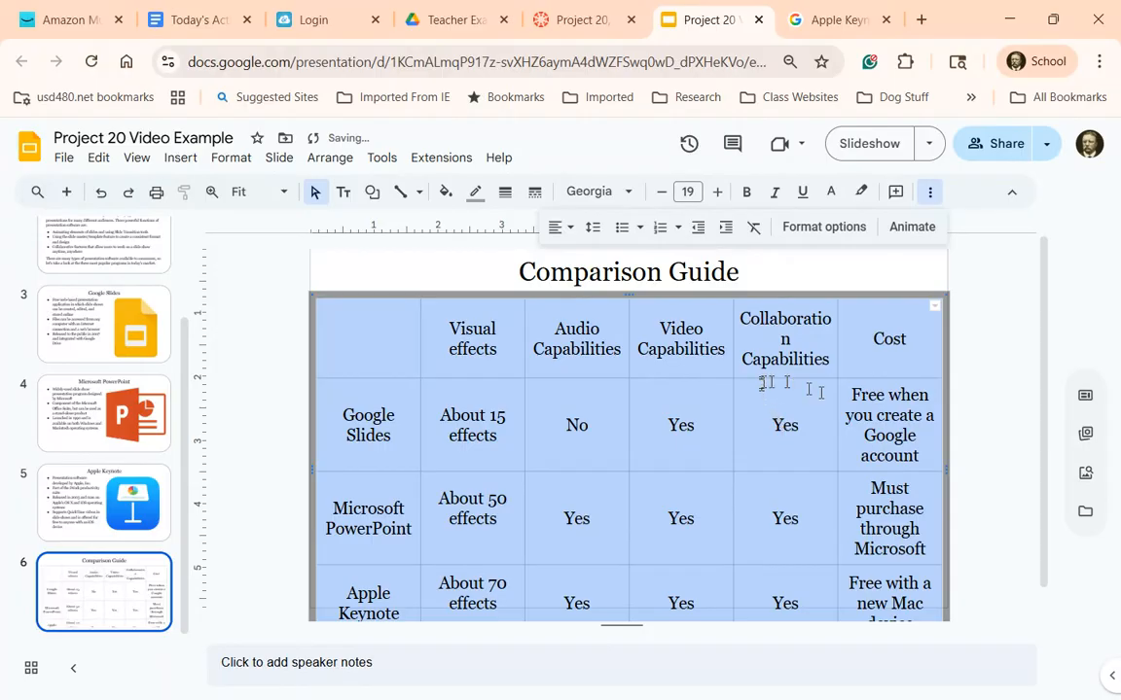